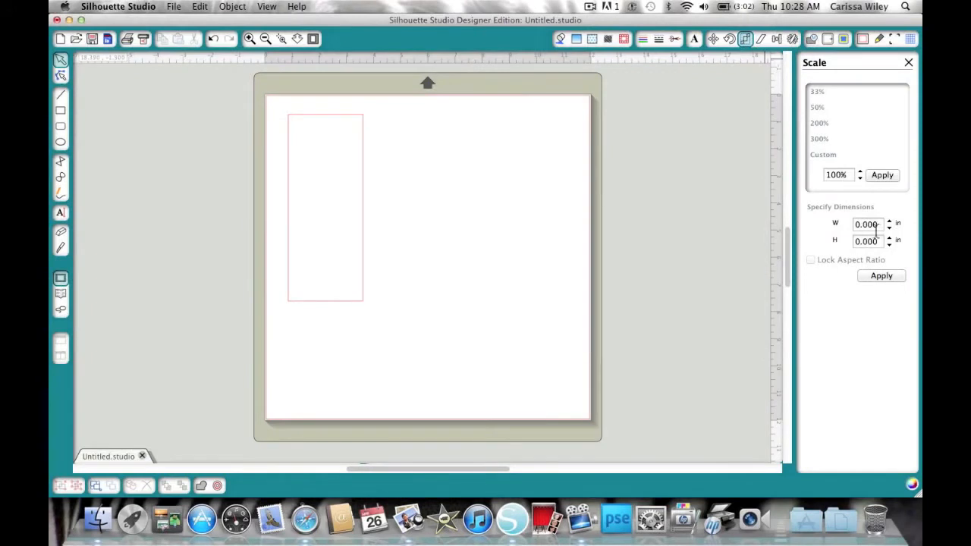
# - Try to set the rectangle's width to 1.5 in and height to 6.0 in
pyautogui.doubleClick(880, 226)
pyautogui.write('1.5')
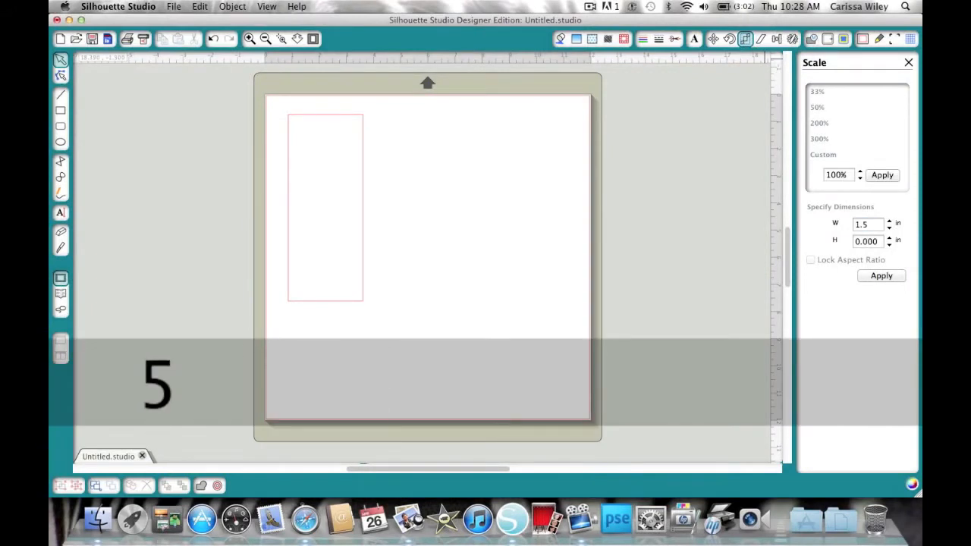
pyautogui.press('Tab')
pyautogui.write('6')
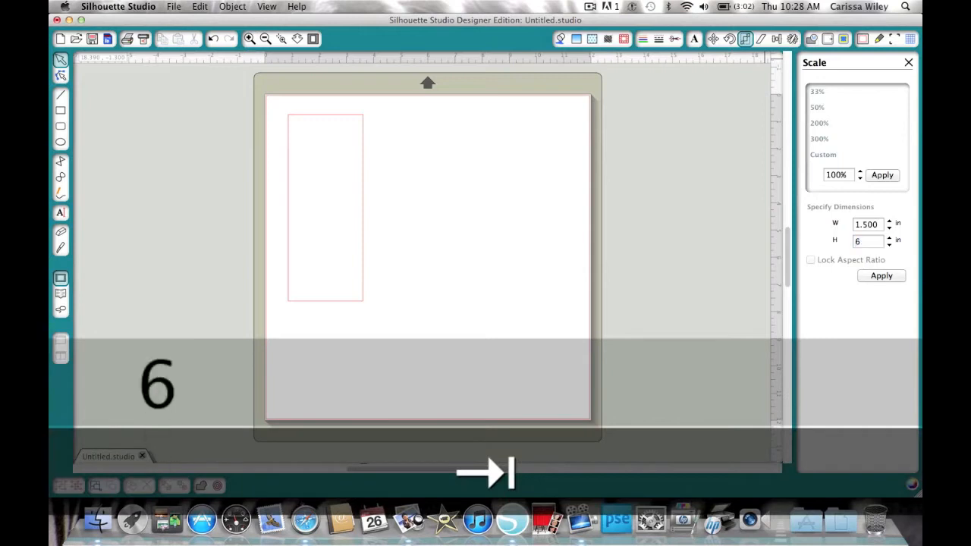
pyautogui.write('.')
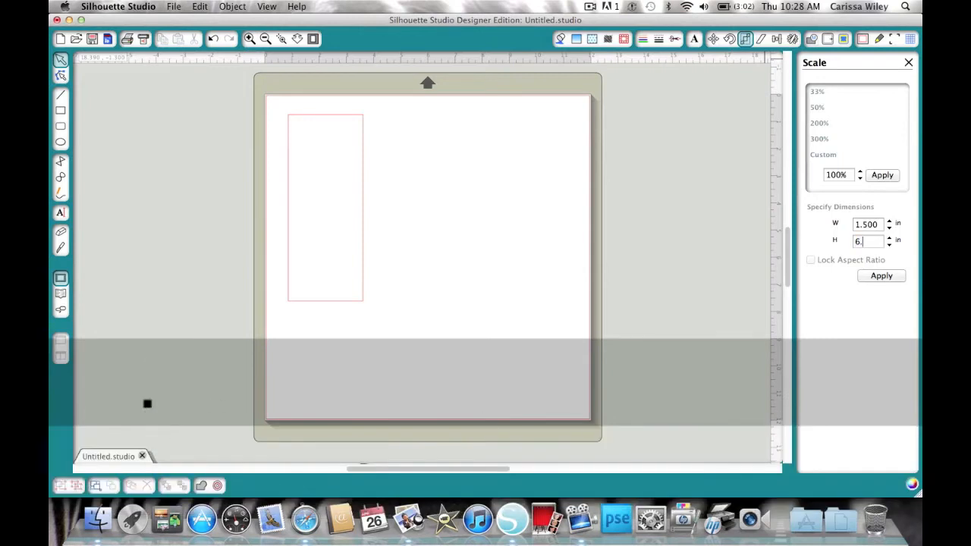
pyautogui.write('0')
pyautogui.click(877, 277)
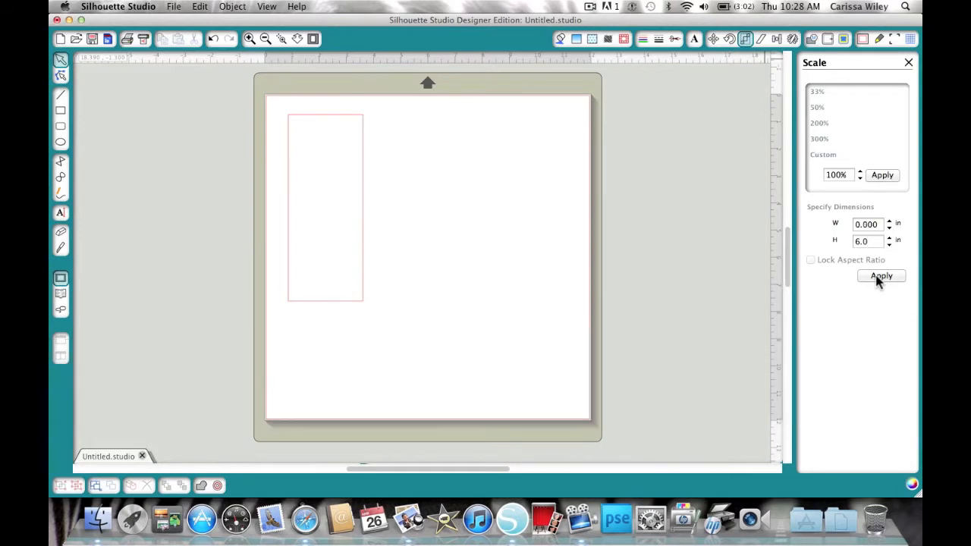
# - Select the rectangle, resize it to 1.5 in wide by 6.0 in tall, and nudge it slightly upward
pyautogui.click(356, 179)
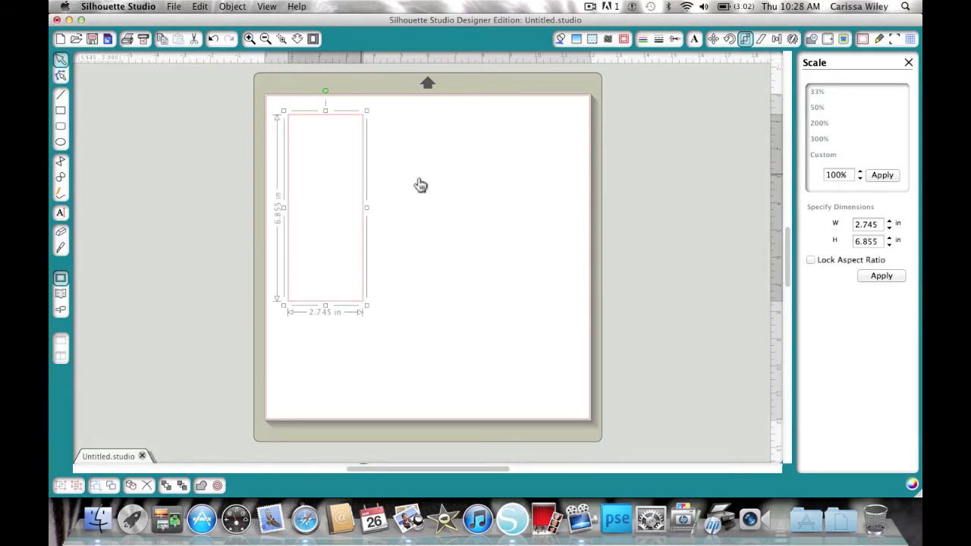
pyautogui.doubleClick(871, 227)
pyautogui.write('1.5')
pyautogui.press('Tab')
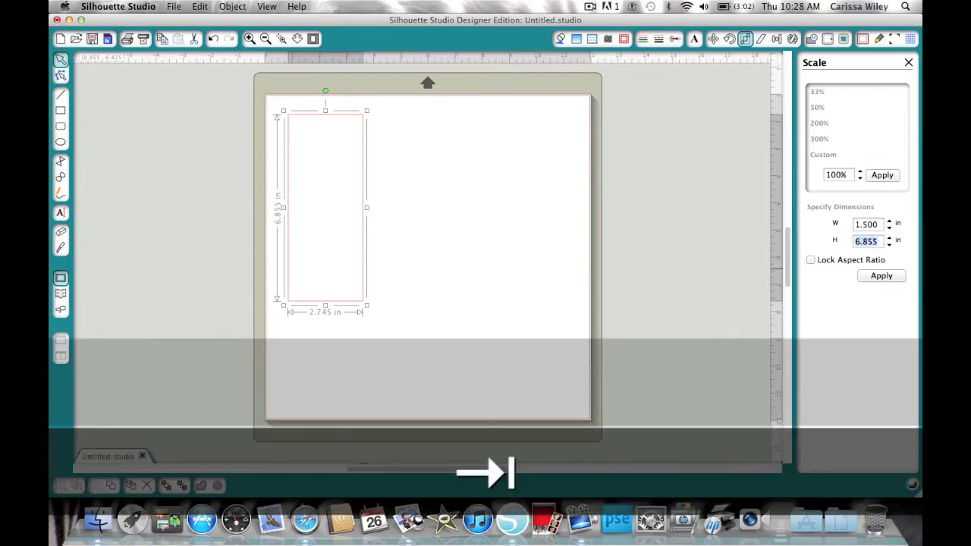
pyautogui.write('6.0')
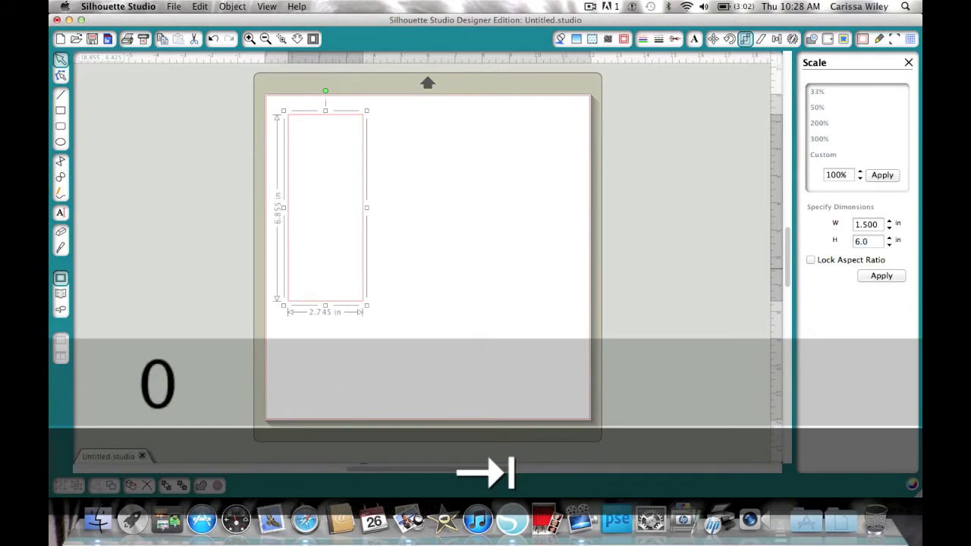
pyautogui.click(874, 278)
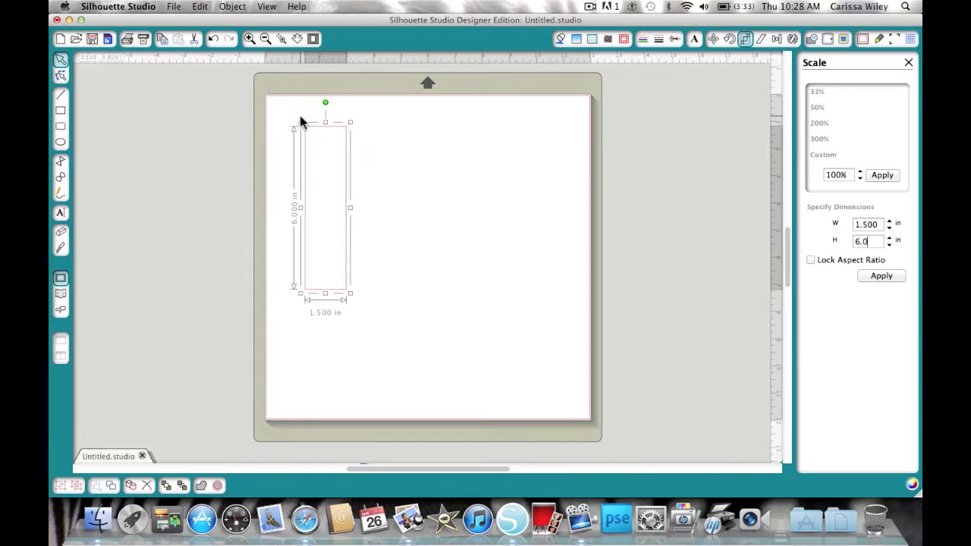
pyautogui.moveTo(314, 132)
pyautogui.mouseDown()
pyautogui.moveTo(293, 109)
pyautogui.moveTo(307, 116)
pyautogui.mouseUp()
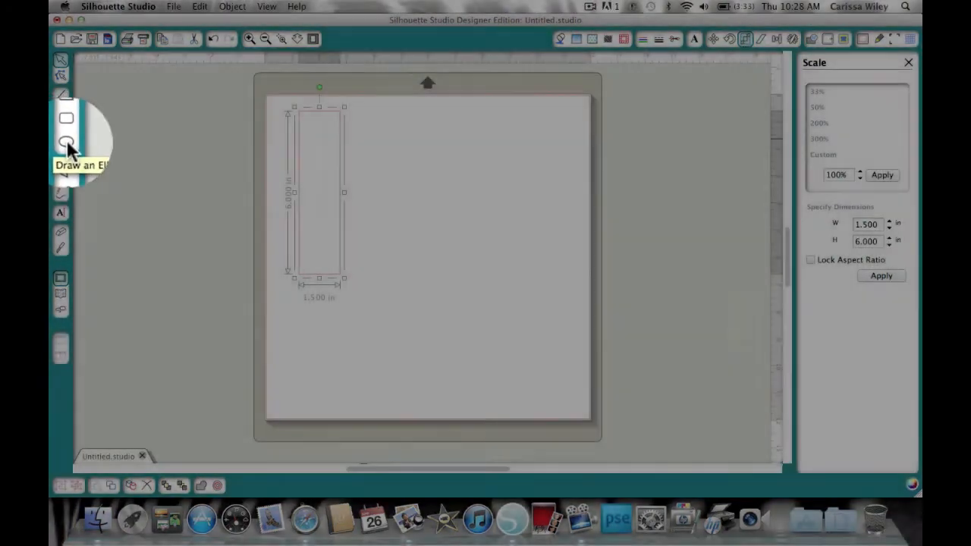
# - Draw a circle about 1.75 in across with the Ellipse tool beside the rectangle
pyautogui.click(61, 142)
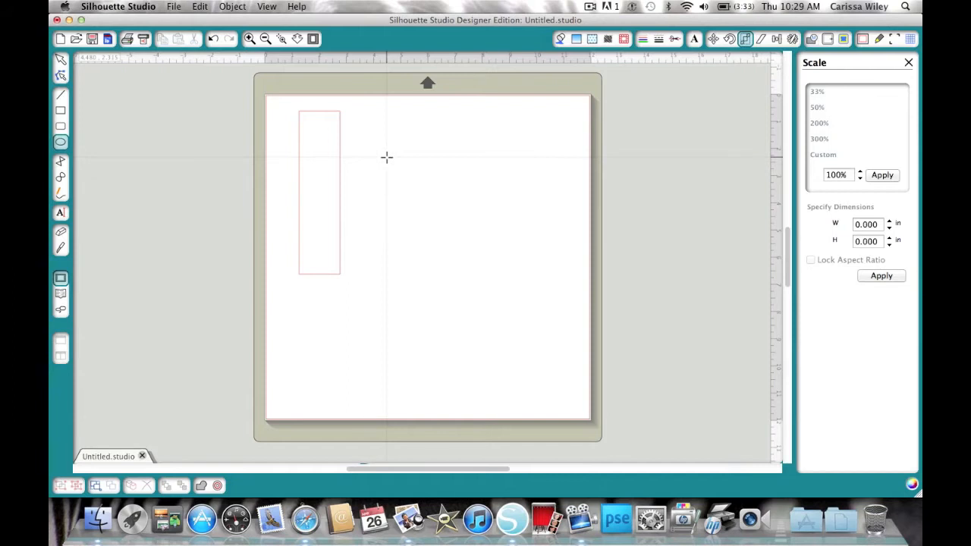
pyautogui.press('shift')
pyautogui.moveTo(387, 157); pyautogui.dragTo(440, 200)
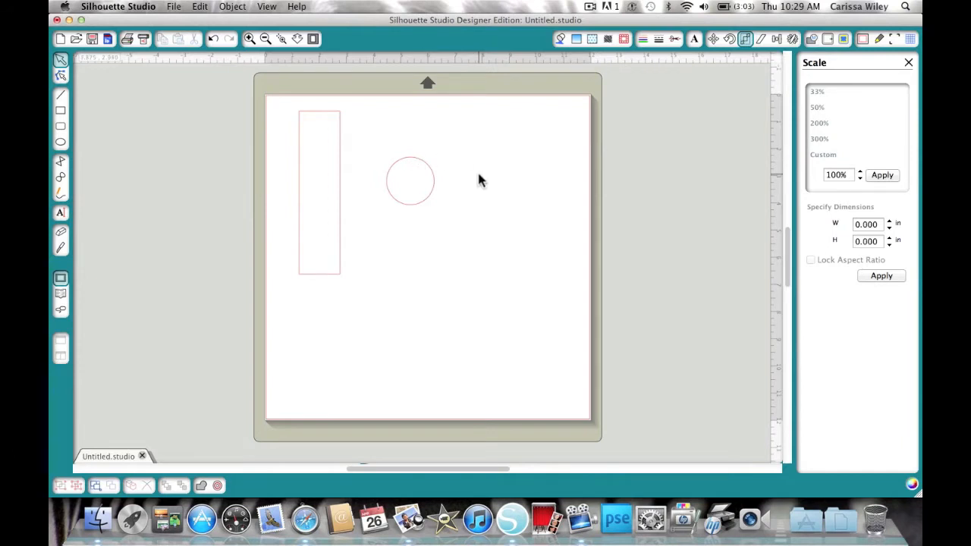
pyautogui.click(60, 142)
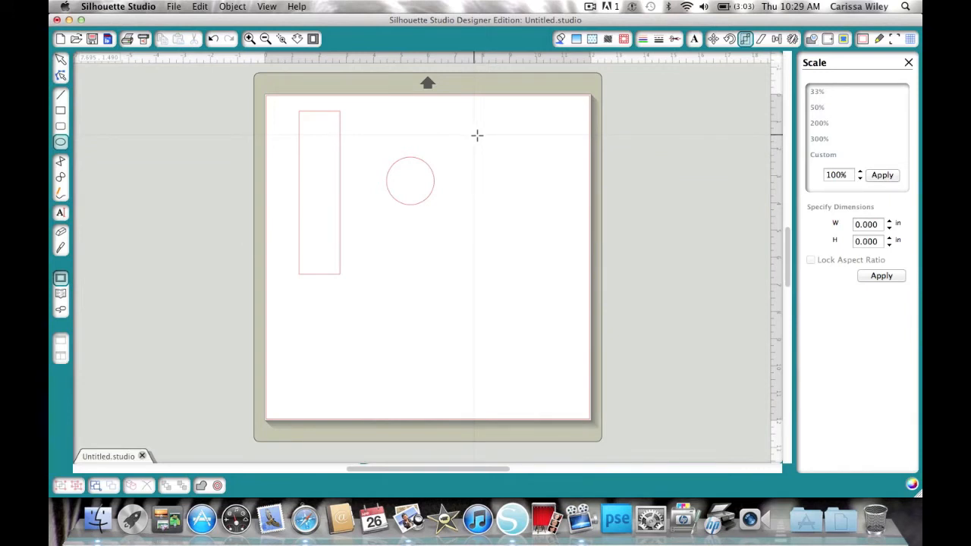
pyautogui.moveTo(474, 135); pyautogui.dragTo(544, 203)
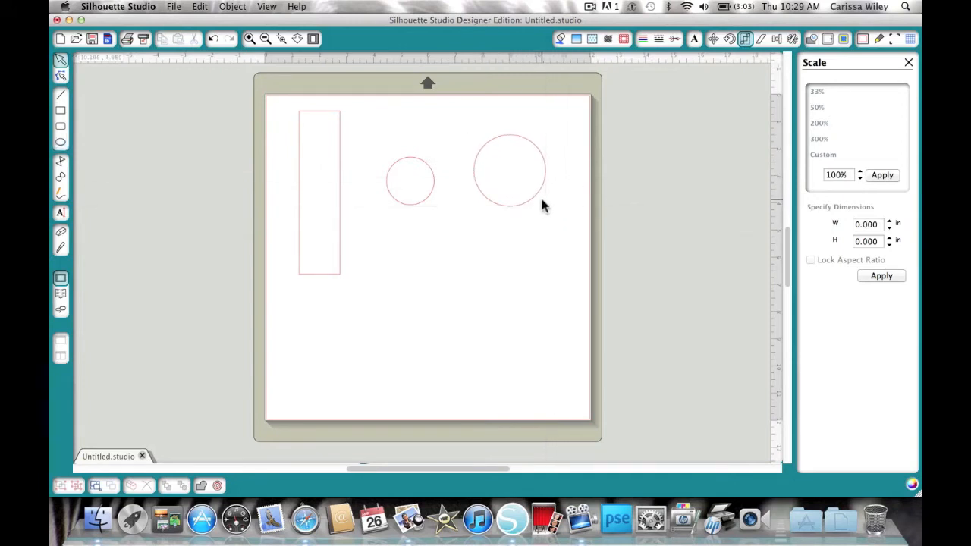
pyautogui.click(535, 203)
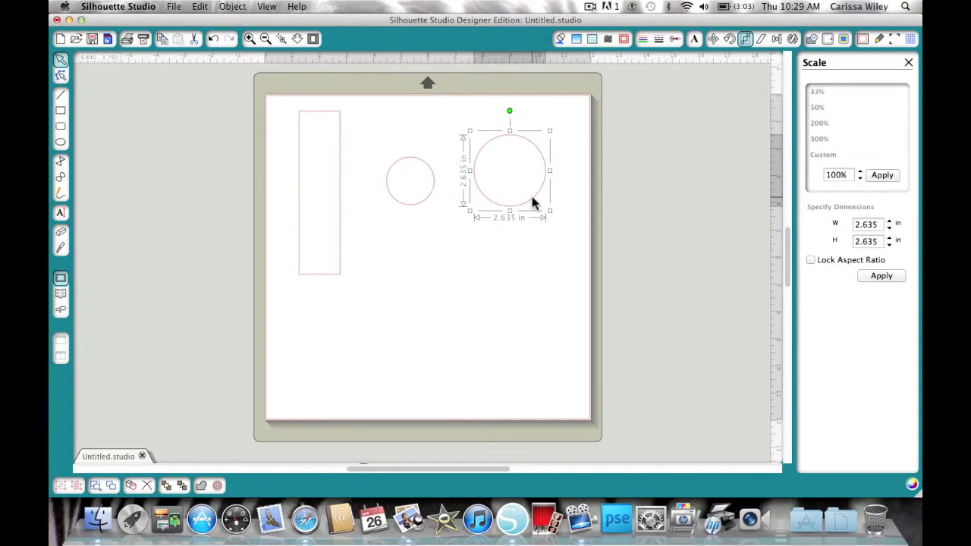
pyautogui.press('Delete')
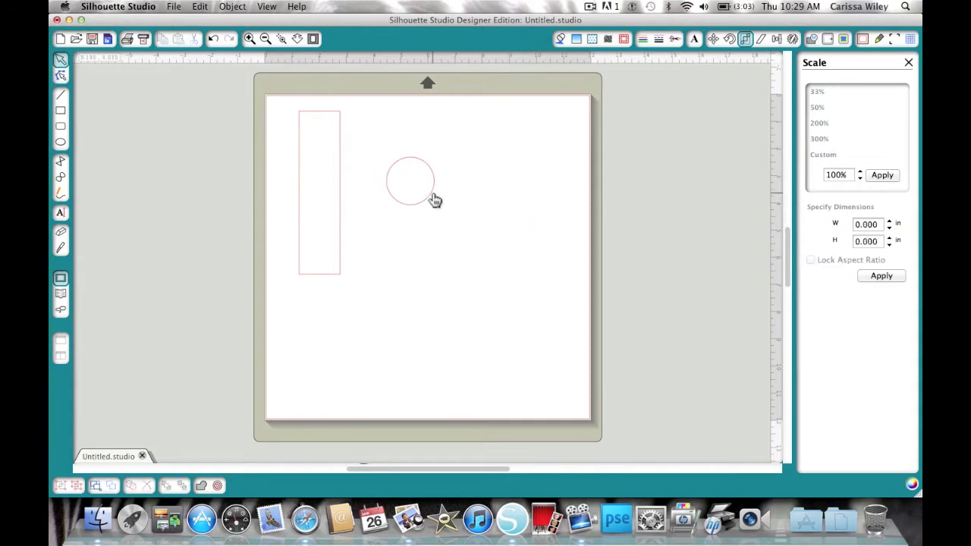
# - Select the circle, lock its aspect ratio, and resize it to 2.0 in
pyautogui.click(434, 200)
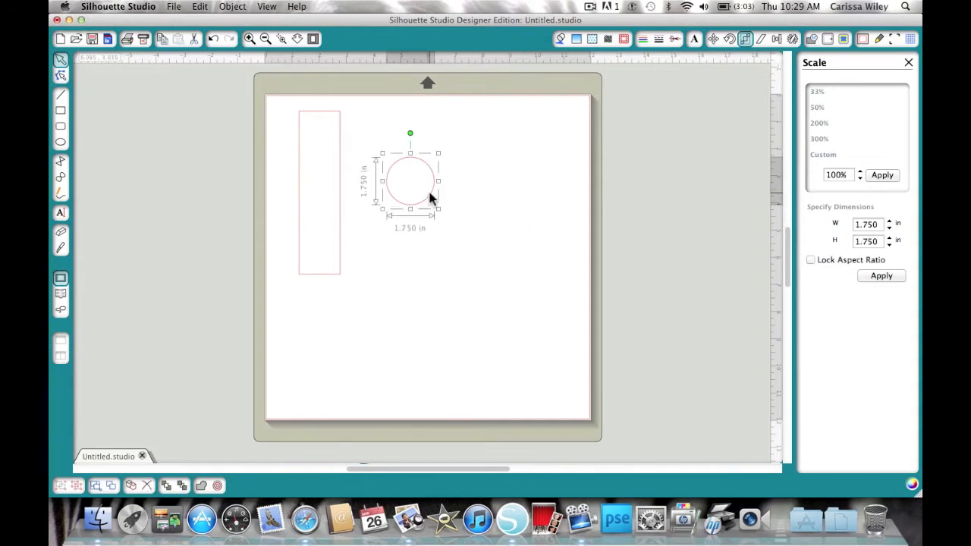
pyautogui.doubleClick(878, 227)
pyautogui.moveTo(879, 227); pyautogui.dragTo(847, 224)
pyautogui.click(810, 260)
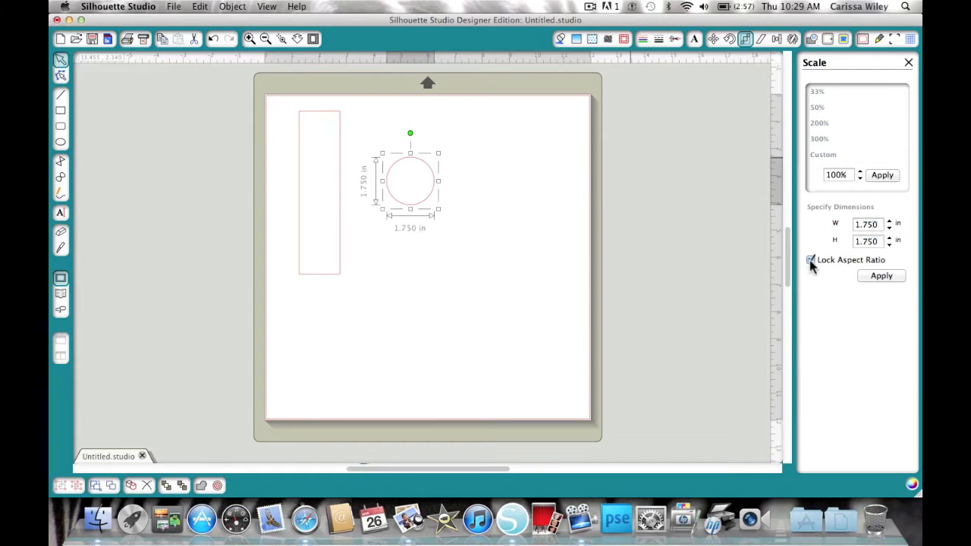
pyautogui.doubleClick(865, 224)
pyautogui.write('2.0')
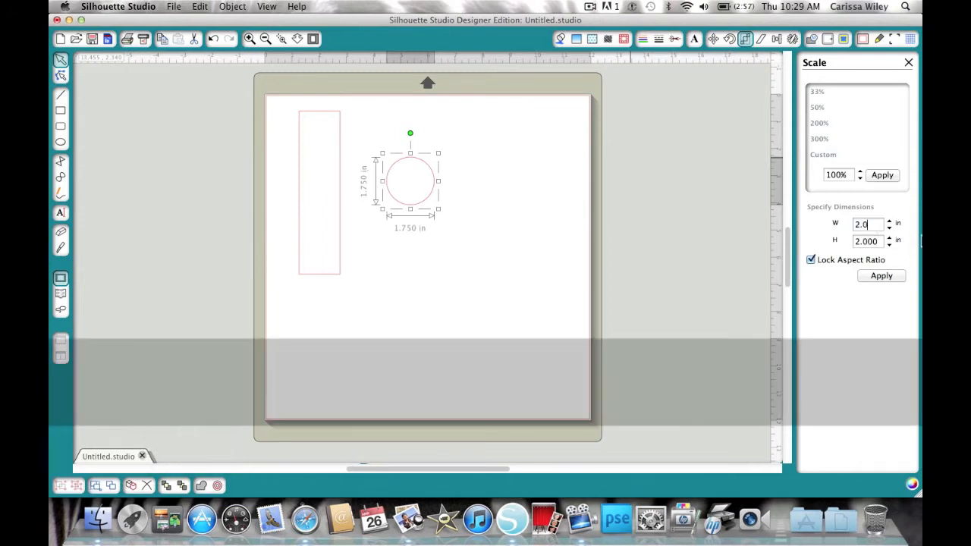
pyautogui.click(879, 274)
pyautogui.click(880, 275)
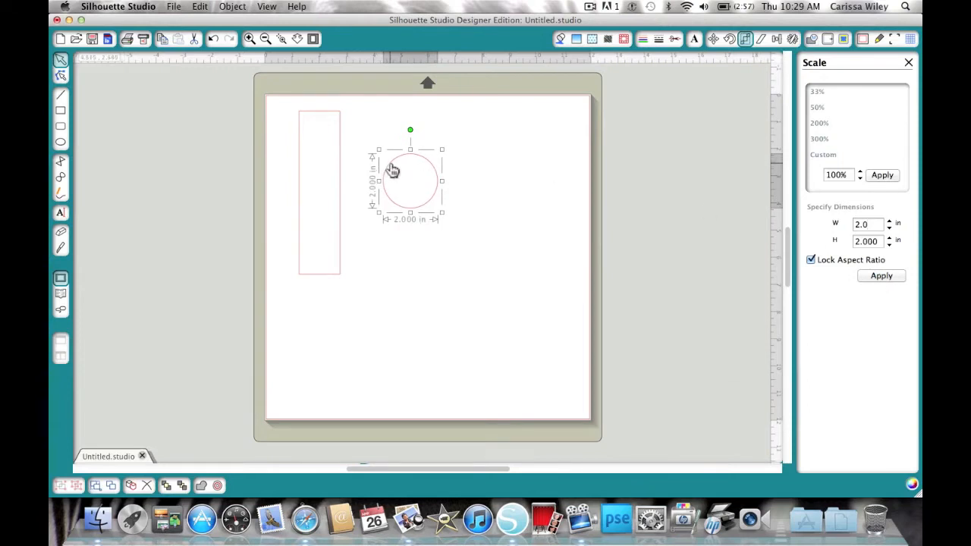
# - Center the circle over the rectangle and weld the two shapes into one
pyautogui.moveTo(392, 169); pyautogui.dragTo(288, 178)
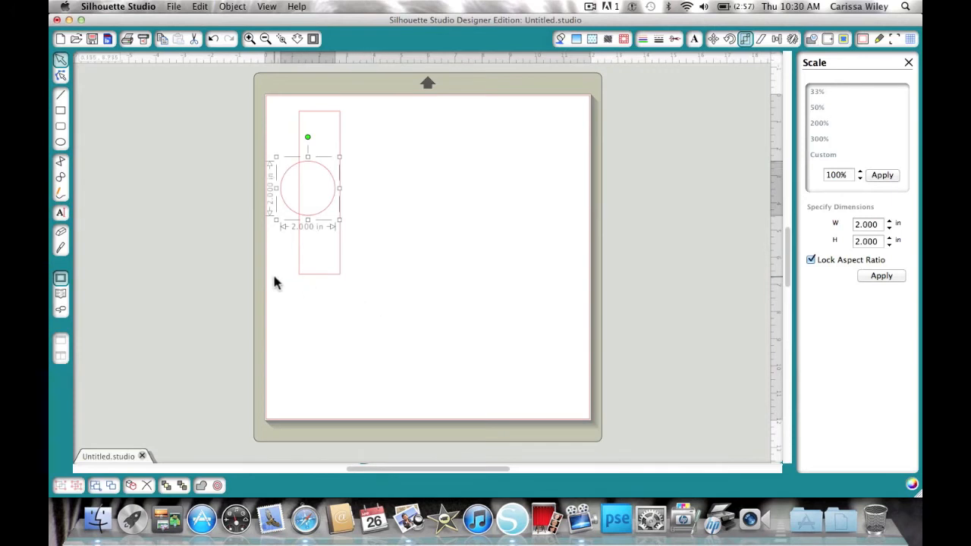
pyautogui.click(377, 297)
pyautogui.moveTo(378, 293); pyautogui.dragTo(248, 107)
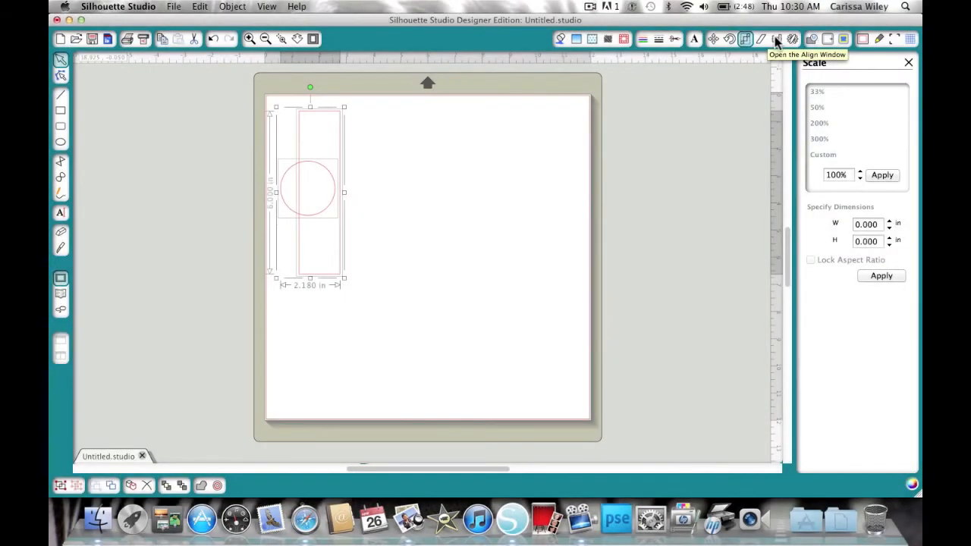
pyautogui.click(777, 39)
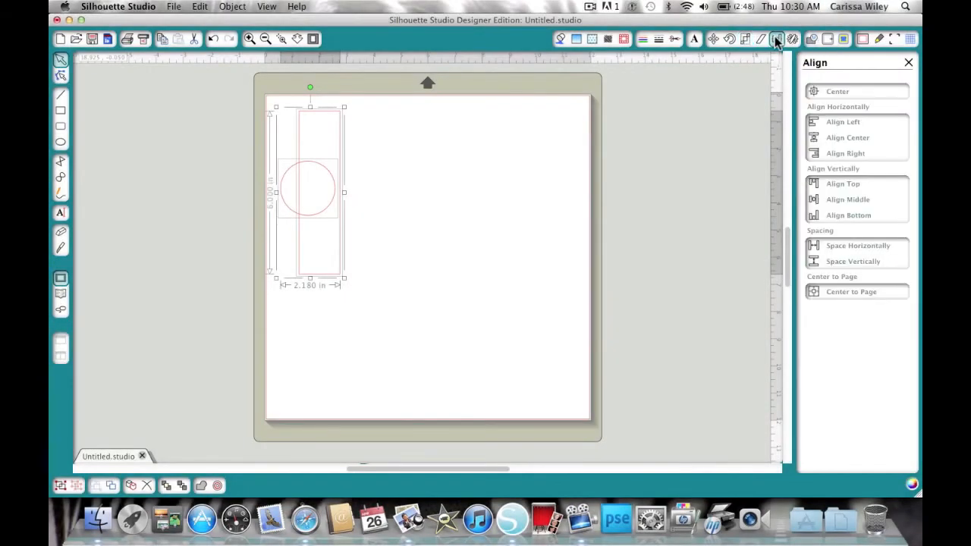
pyautogui.click(832, 92)
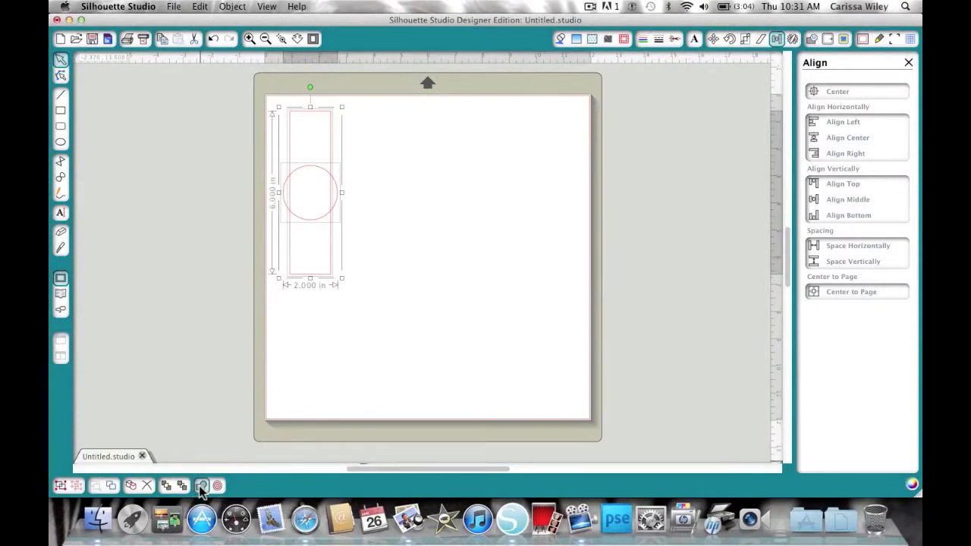
pyautogui.click(200, 486)
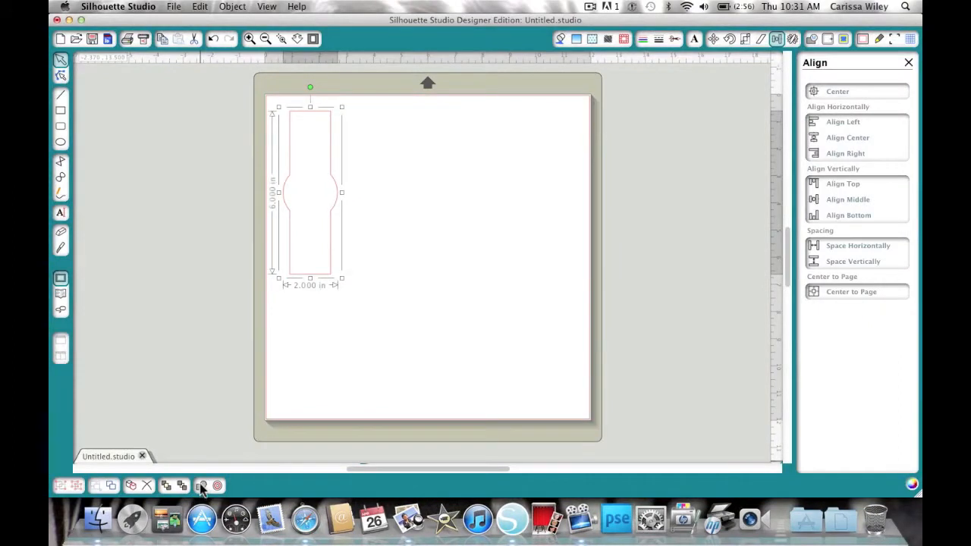
pyautogui.click(364, 309)
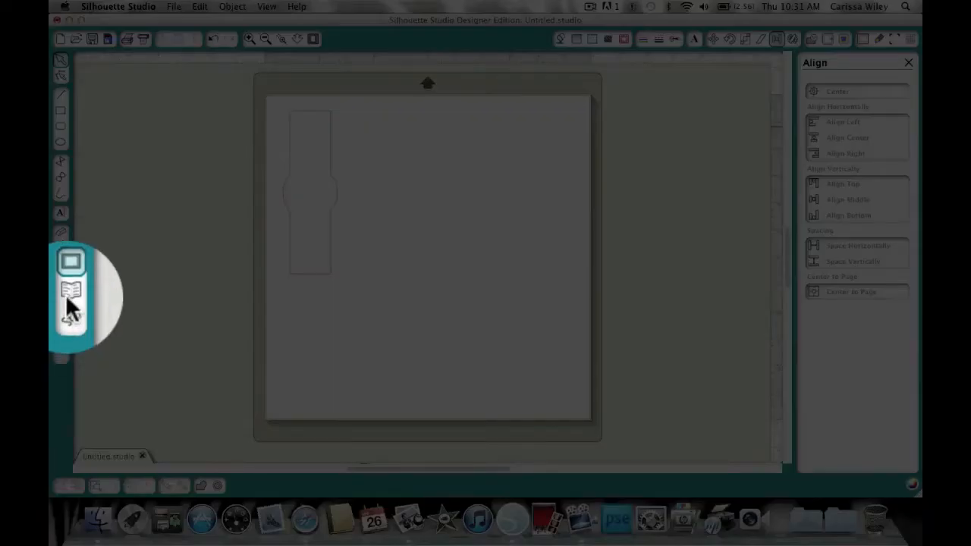
# - Insert the 7-9 birthday cutout tags - toppers design from the library and move it beside the welded shape
pyautogui.click(64, 294)
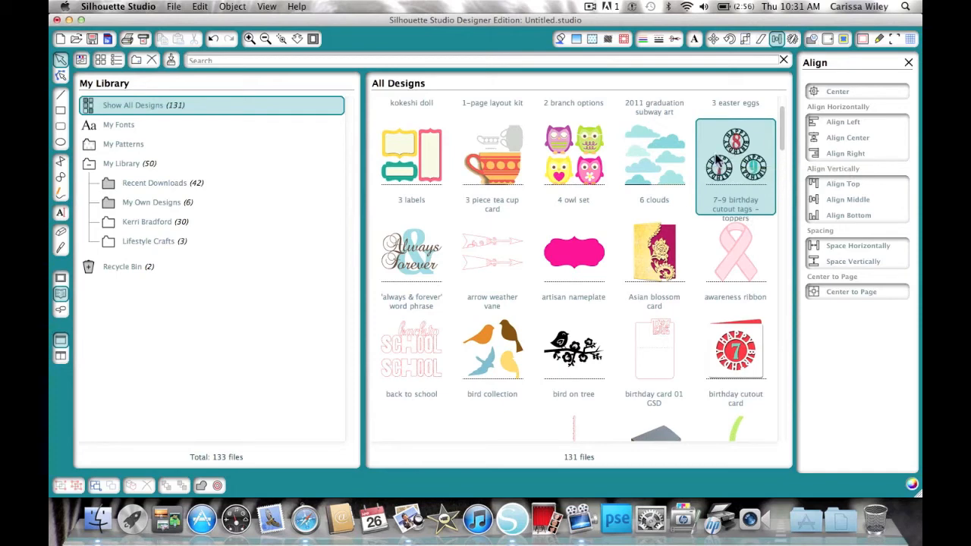
pyautogui.doubleClick(717, 159)
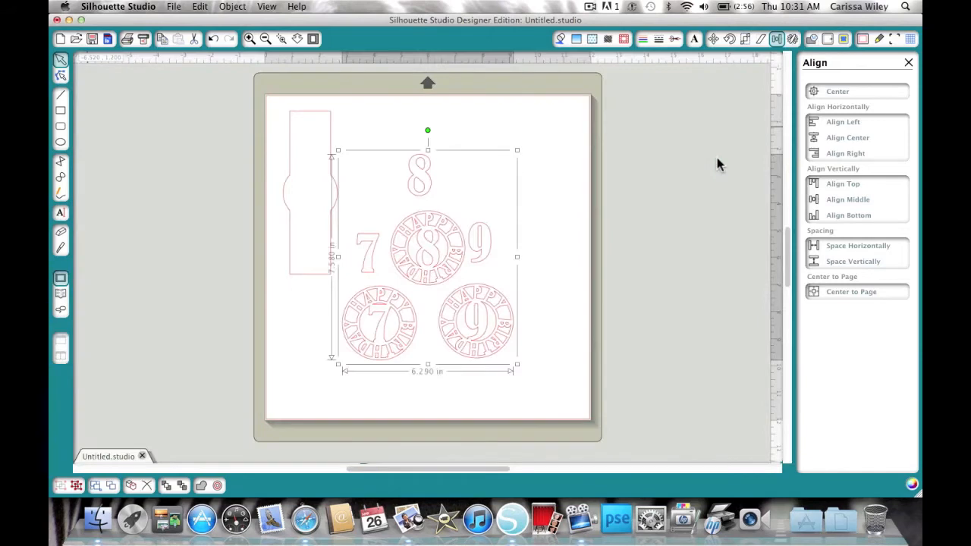
pyautogui.moveTo(419, 166); pyautogui.dragTo(458, 128)
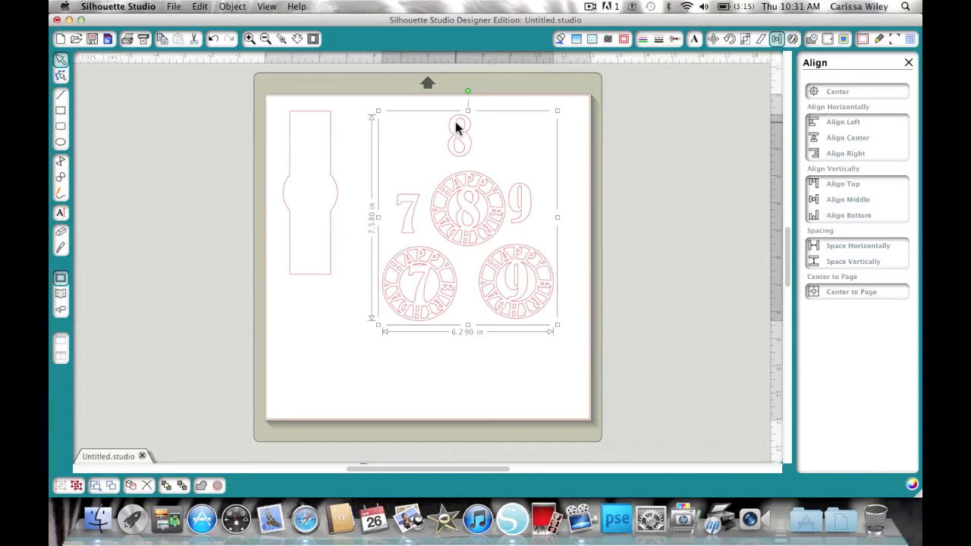
# - Ungroup the birthday tags design into separate pieces
pyautogui.press('super+u')
pyautogui.press('super+u')
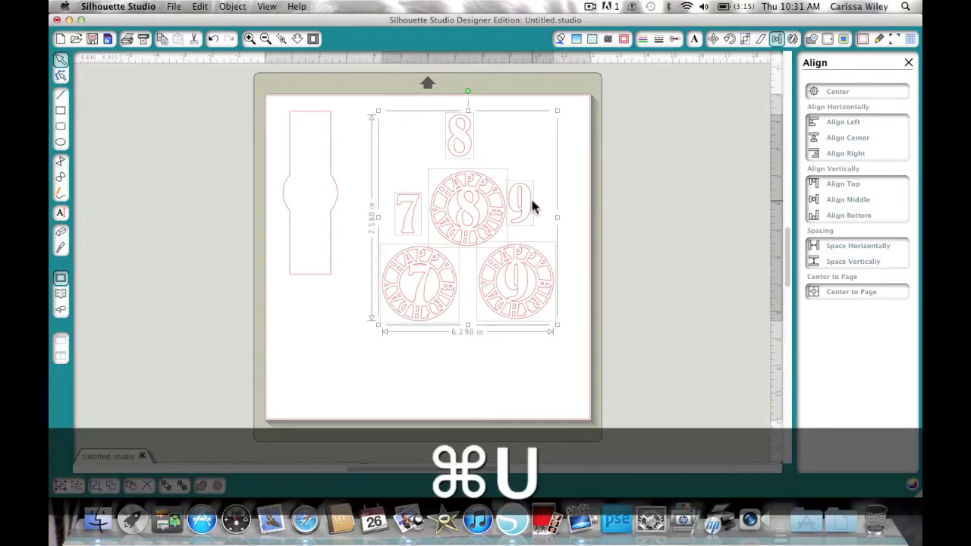
pyautogui.click(485, 353)
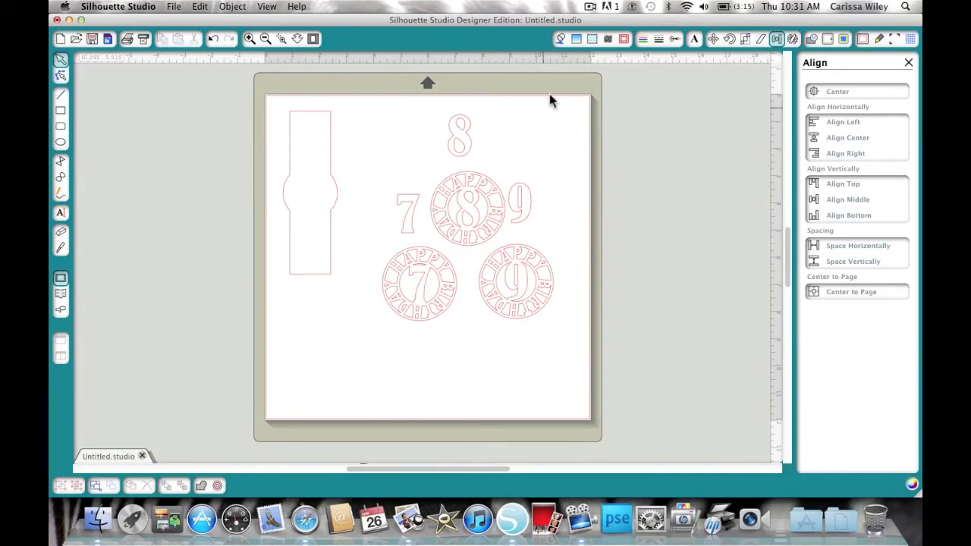
# - Delete the standalone 7 and 9 numerals and the 7 and 9 circle tags, keeping only the 8 pieces
pyautogui.click(519, 201)
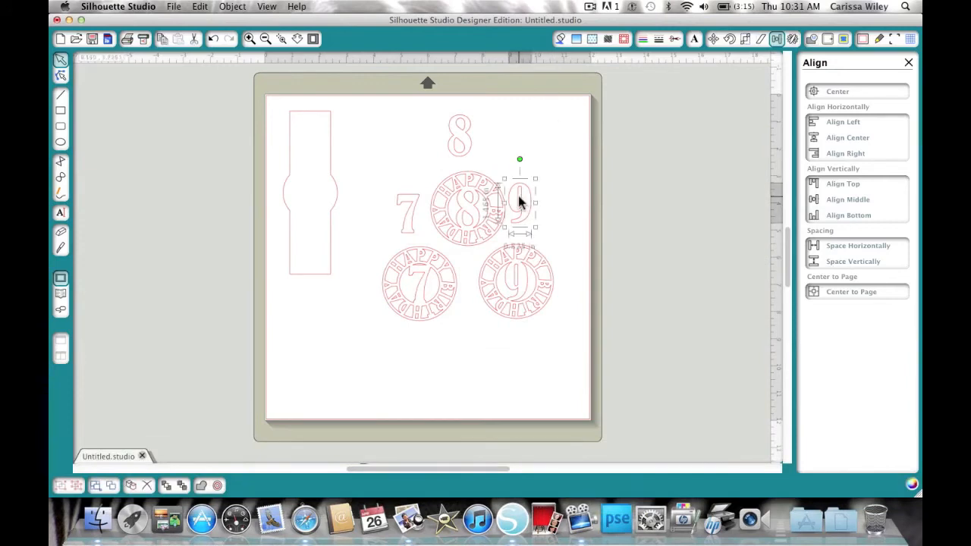
pyautogui.keyDown('super'); pyautogui.click(407, 220); pyautogui.keyUp('super')
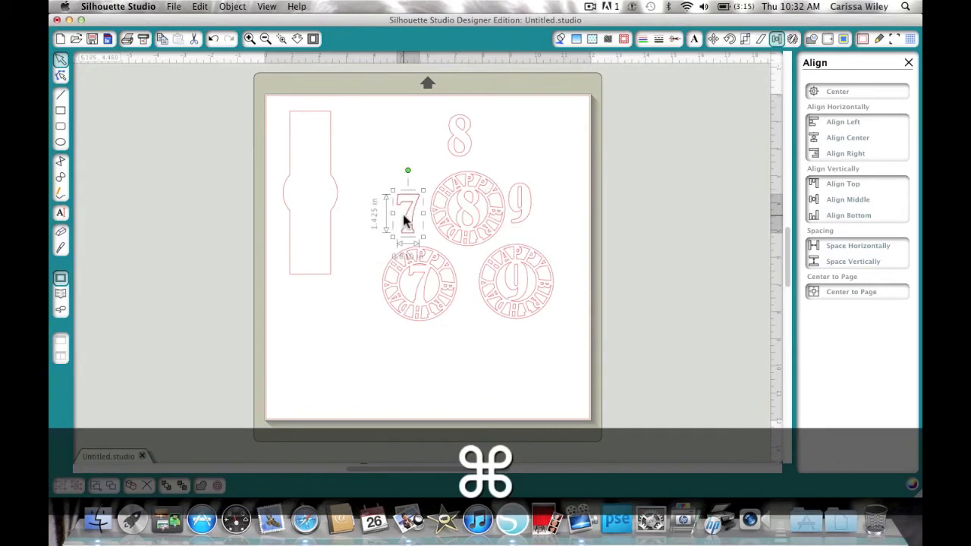
pyautogui.click(424, 214)
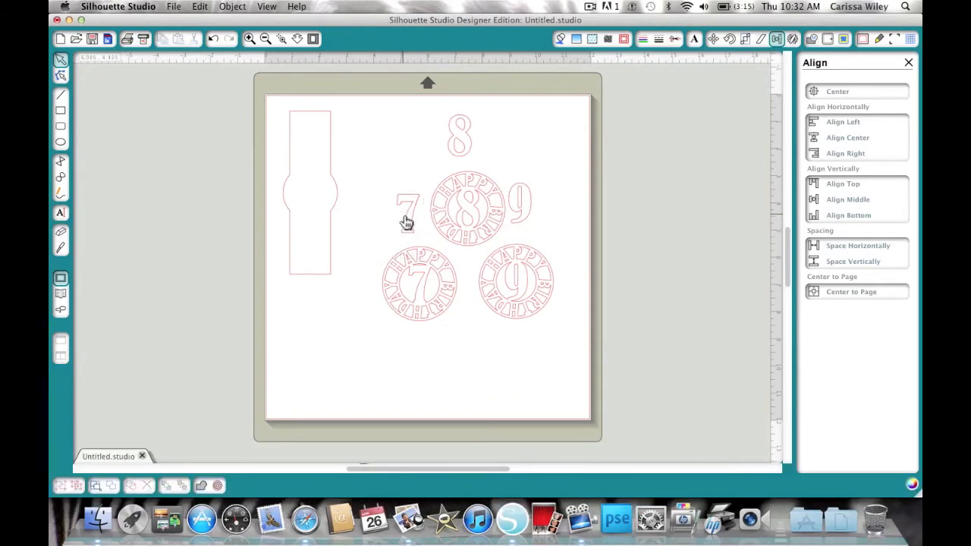
pyautogui.click(405, 220)
pyautogui.moveTo(405, 221); pyautogui.dragTo(521, 201)
pyautogui.press('Delete')
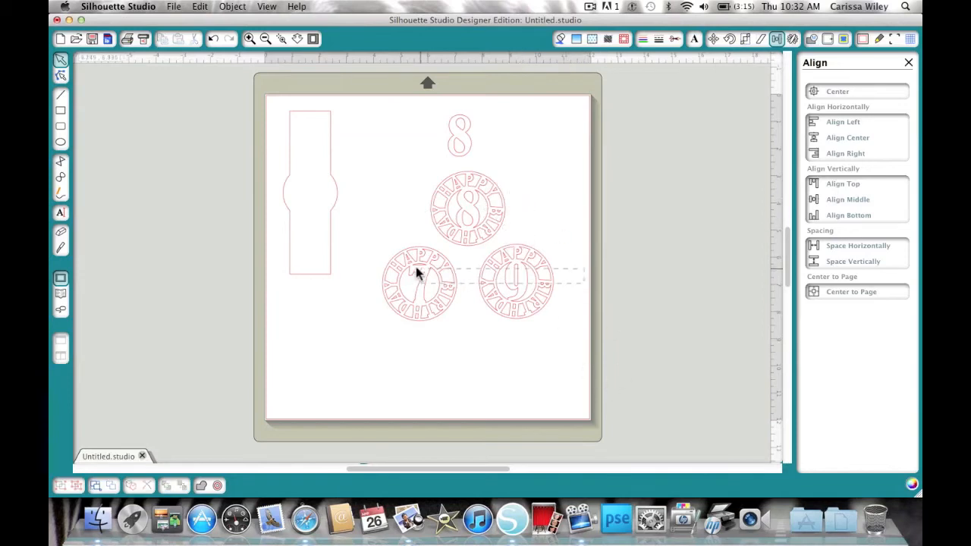
pyautogui.moveTo(369, 226); pyautogui.dragTo(557, 349)
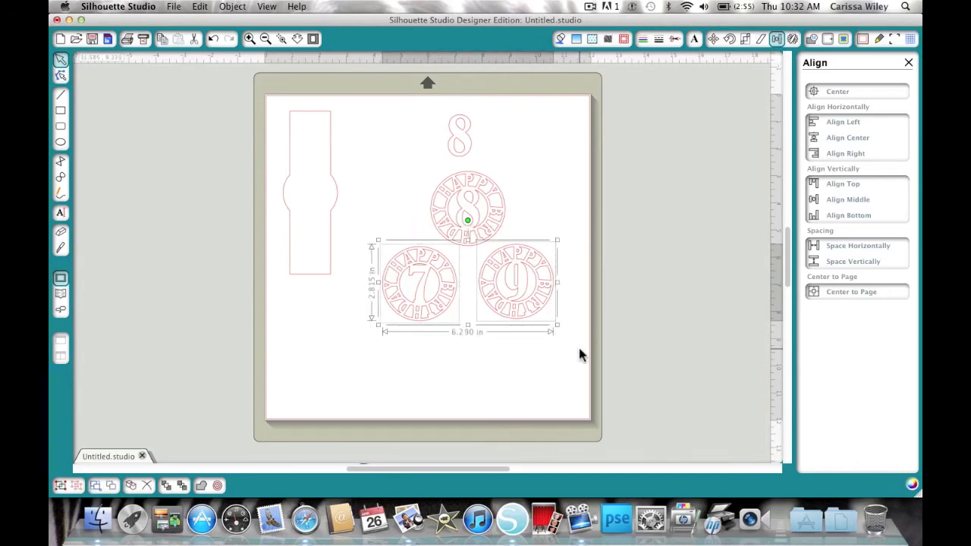
pyautogui.press('Delete')
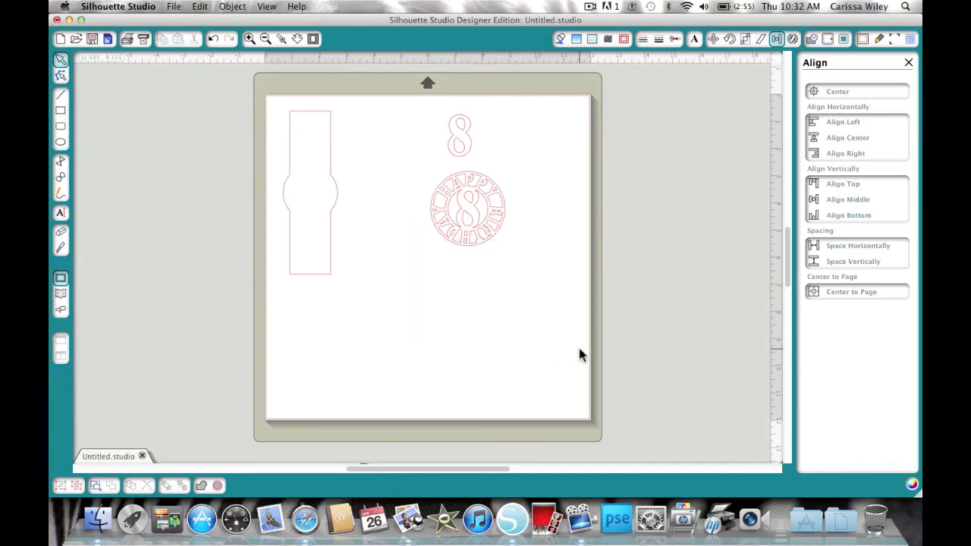
# - Move the standalone 8 numeral beside the 8 circle tag
pyautogui.click(459, 142)
pyautogui.moveTo(459, 139); pyautogui.dragTo(529, 210)
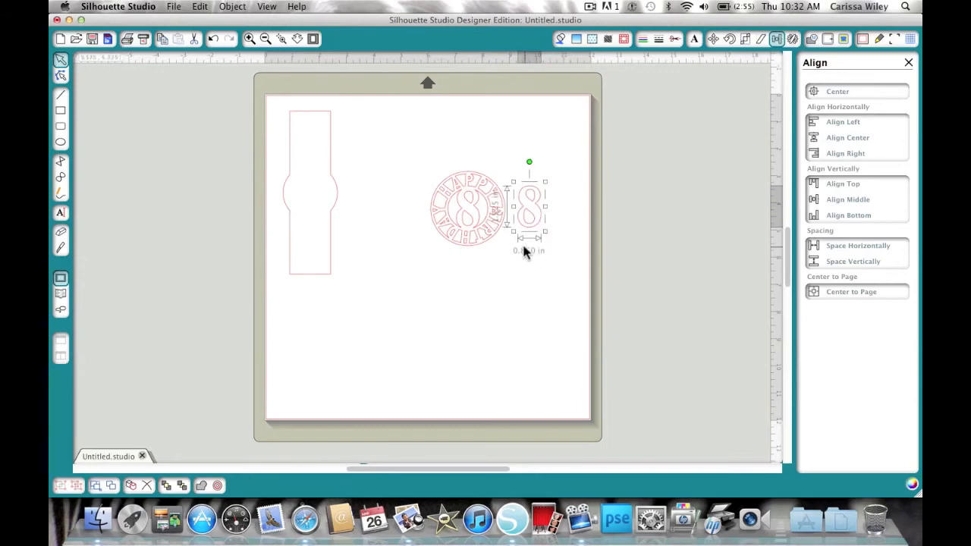
# - Try scaling both selected 8 pieces to a height of 1.75 in, and undo the distorted result
pyautogui.moveTo(576, 265); pyautogui.dragTo(372, 162)
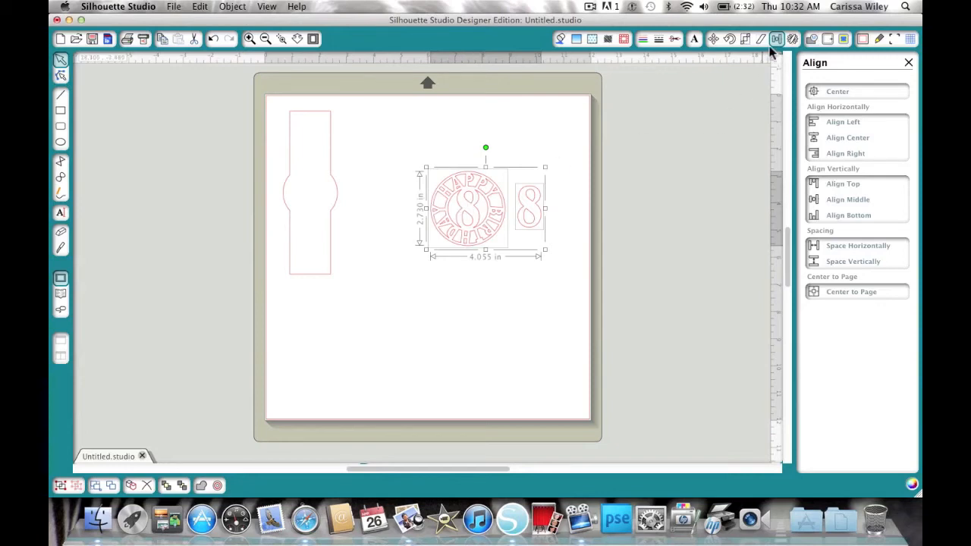
pyautogui.click(746, 39)
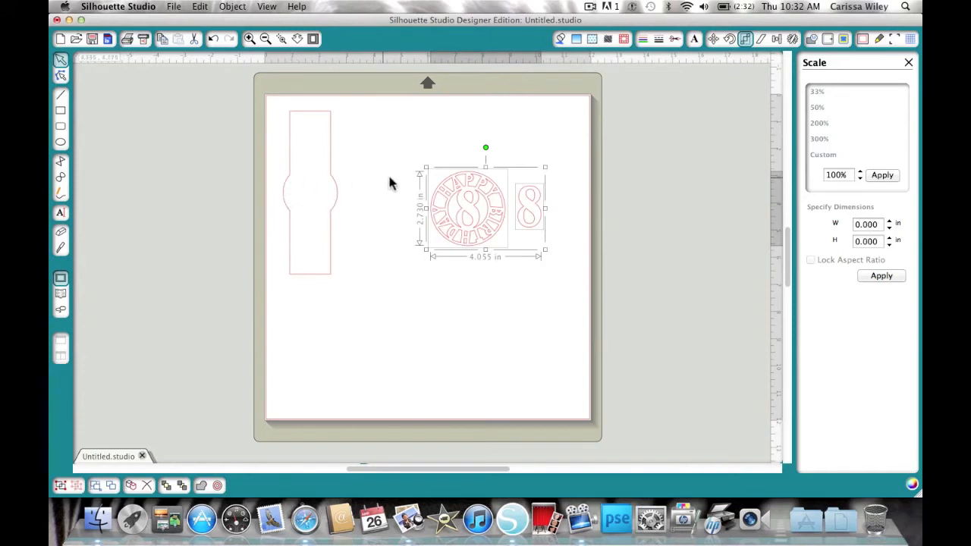
pyautogui.doubleClick(867, 225)
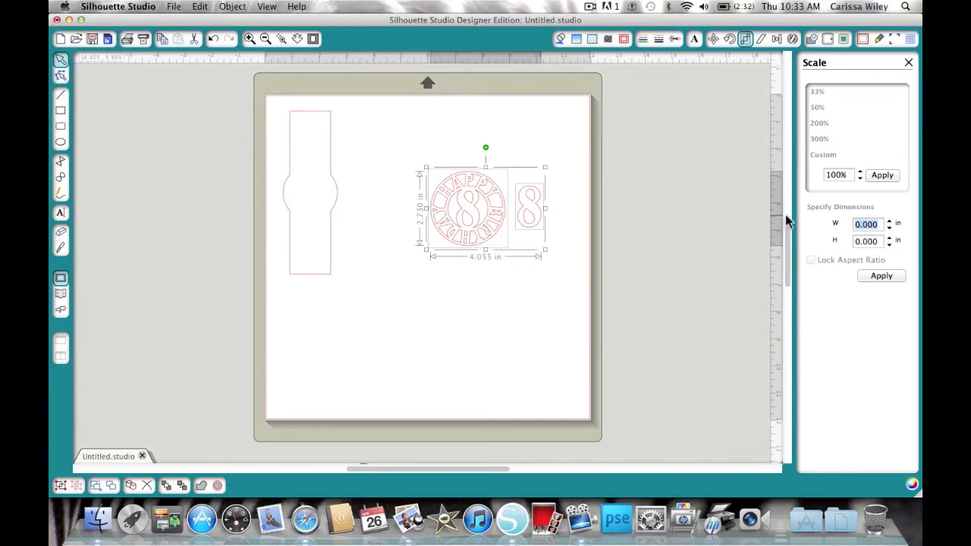
pyautogui.click(813, 261)
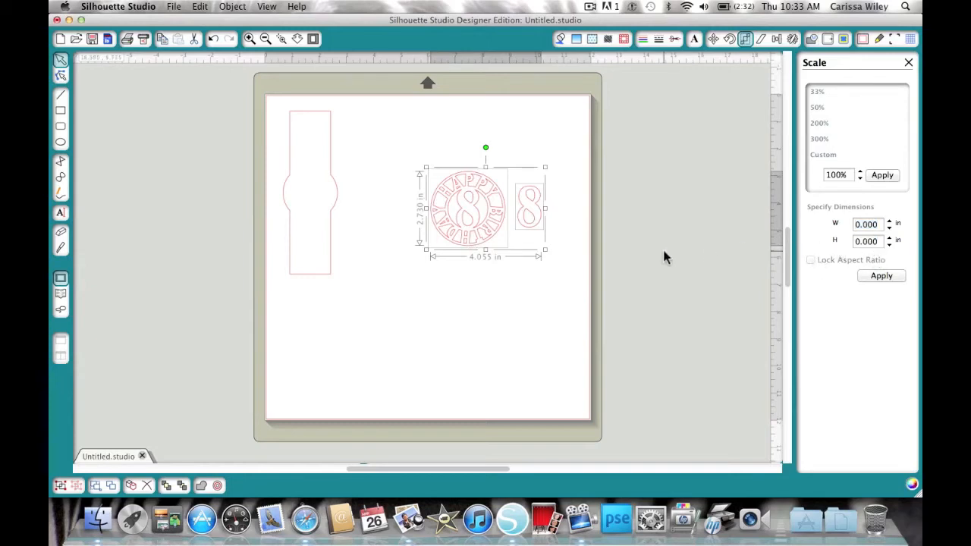
pyautogui.click(865, 241)
pyautogui.write('1.7')
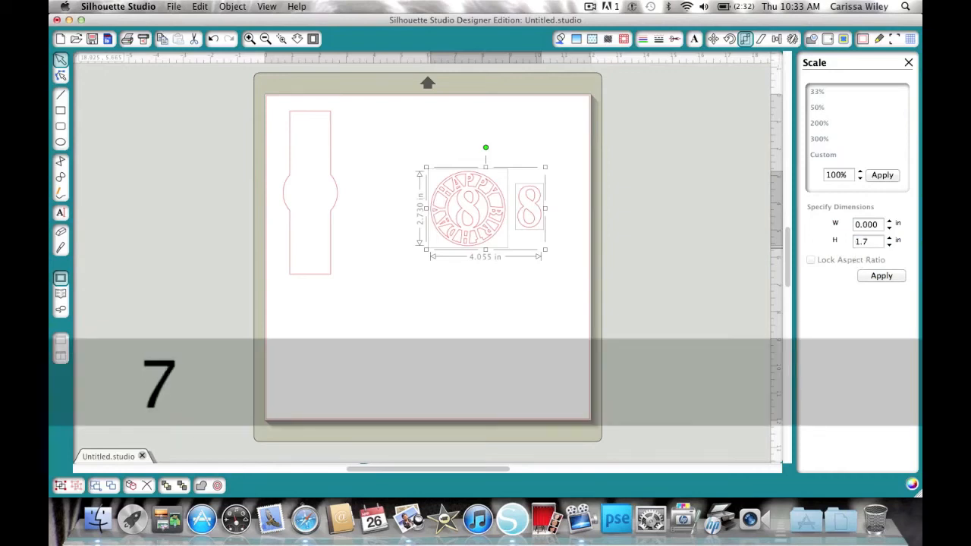
pyautogui.write('5')
pyautogui.press('Tab')
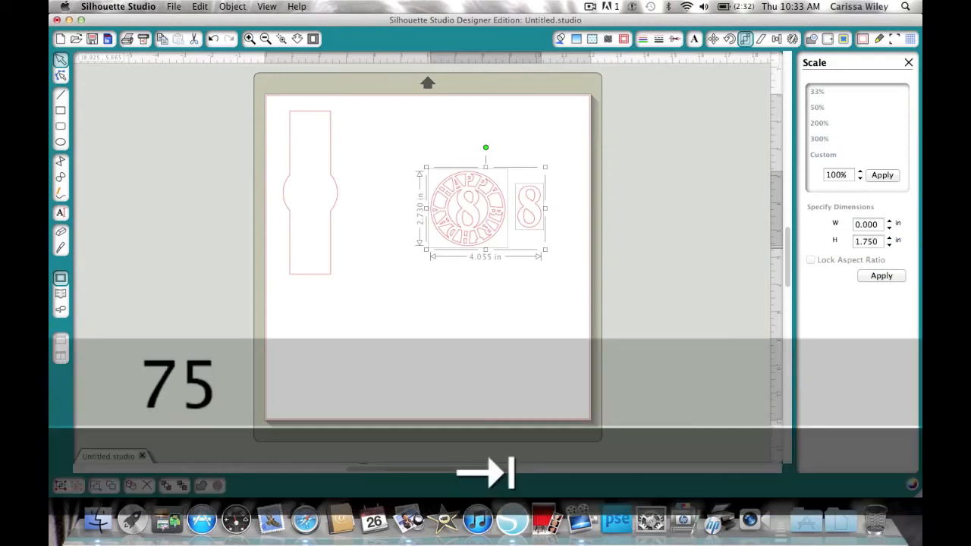
pyautogui.click(882, 276)
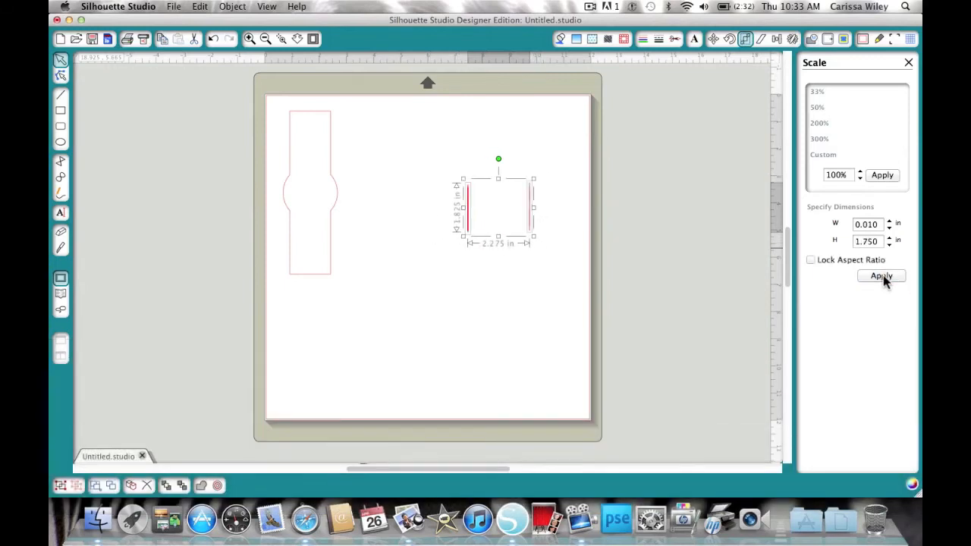
pyautogui.press('super+z')
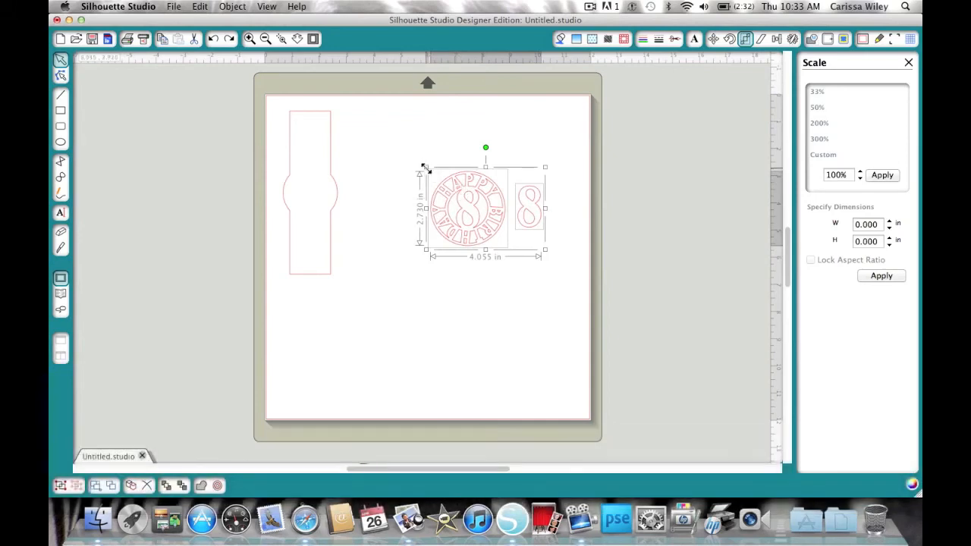
# - Scale both 8 pieces down proportionally to about 1.72 in tall
pyautogui.moveTo(426, 167); pyautogui.dragTo(468, 191)
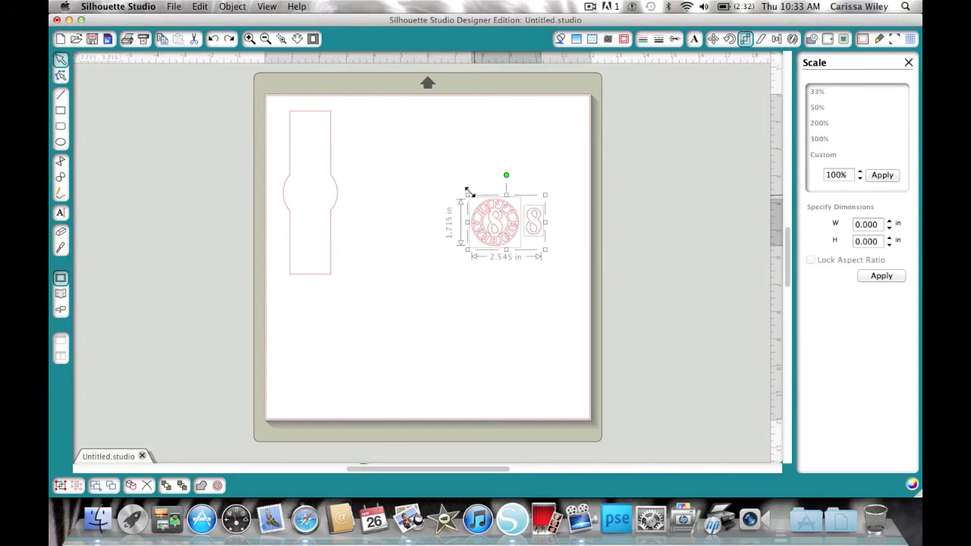
pyautogui.click(513, 284)
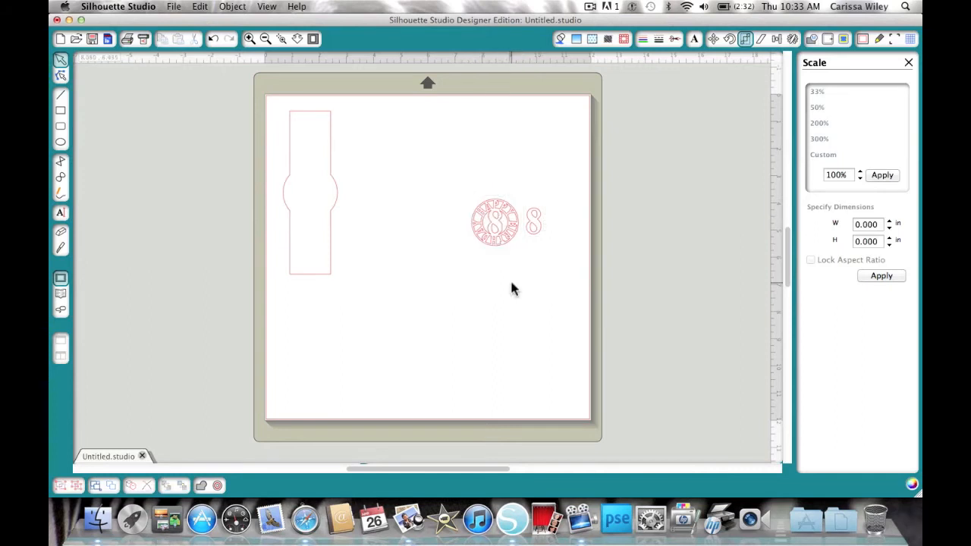
# - Move the 8 circle tag onto the stick's circle, then set it aside just right of the stick
pyautogui.click(496, 232)
pyautogui.moveTo(497, 232); pyautogui.dragTo(313, 200)
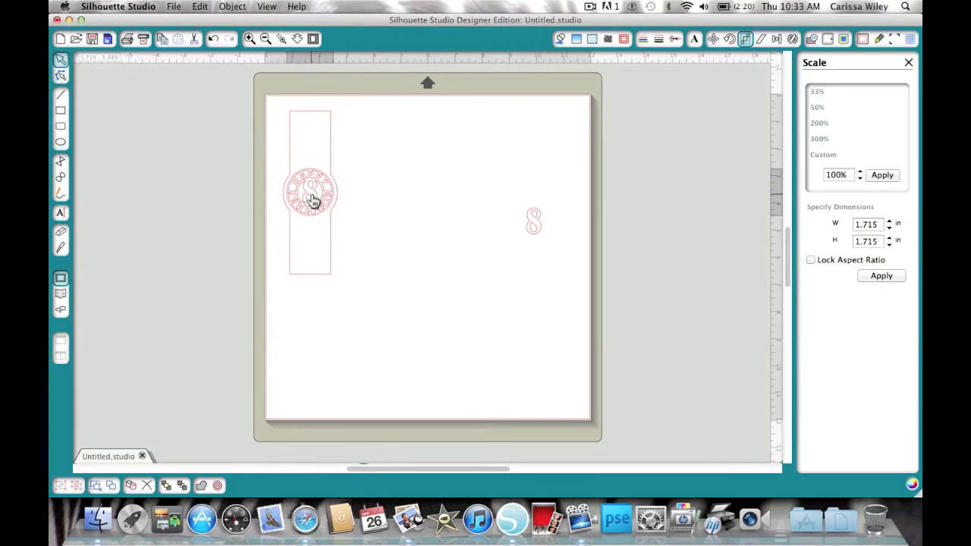
pyautogui.moveTo(313, 199); pyautogui.dragTo(407, 190)
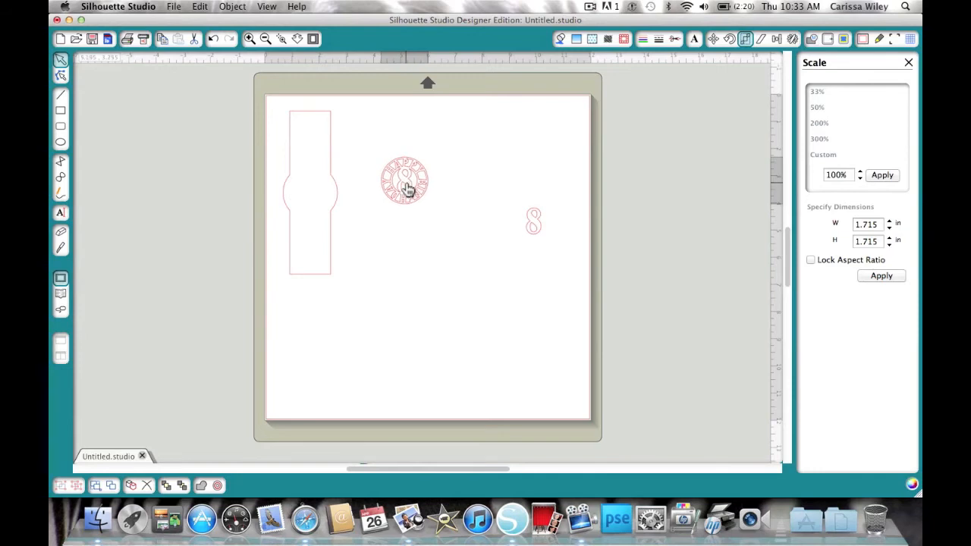
pyautogui.click(405, 189)
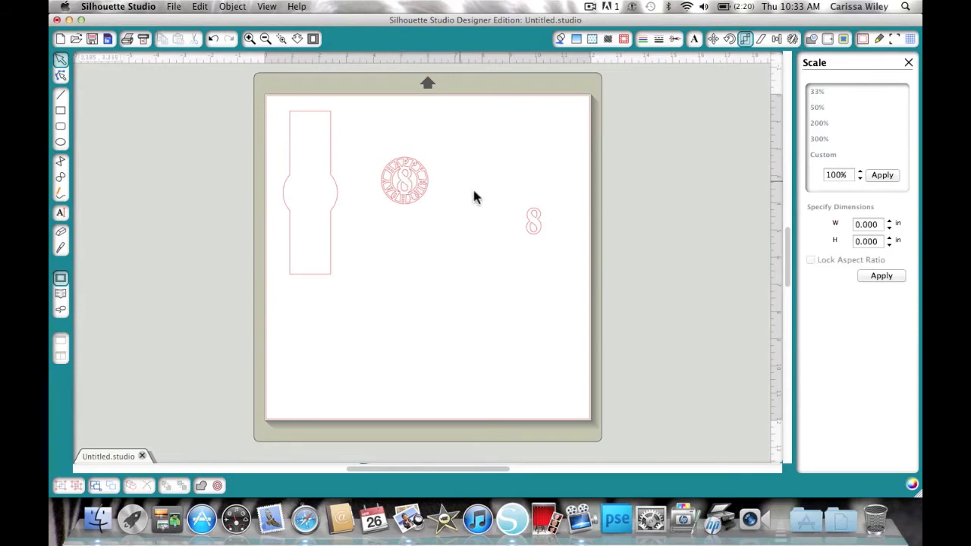
# - Lay the standalone 8 over the circle tag's 8 to compare, then move it aside above
pyautogui.click(533, 221)
pyautogui.moveTo(534, 222); pyautogui.dragTo(438, 184)
pyautogui.click(438, 184)
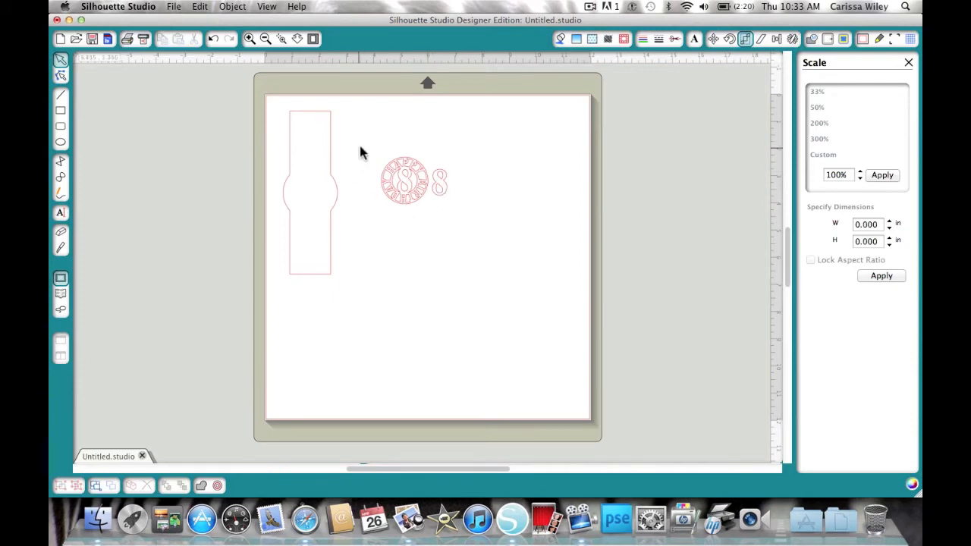
pyautogui.moveTo(443, 187)
pyautogui.mouseDown()
pyautogui.moveTo(402, 179)
pyautogui.moveTo(410, 185)
pyautogui.mouseUp()
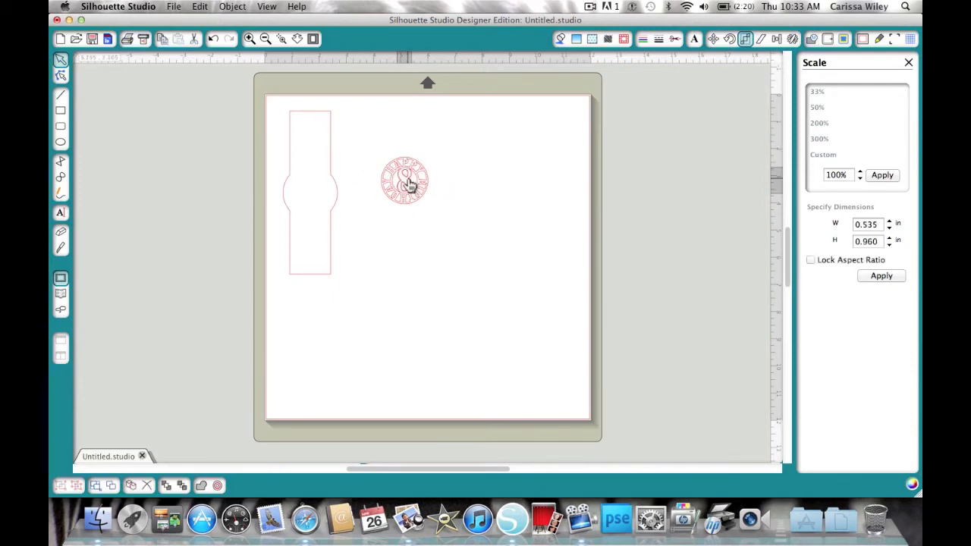
pyautogui.moveTo(410, 185); pyautogui.dragTo(481, 157)
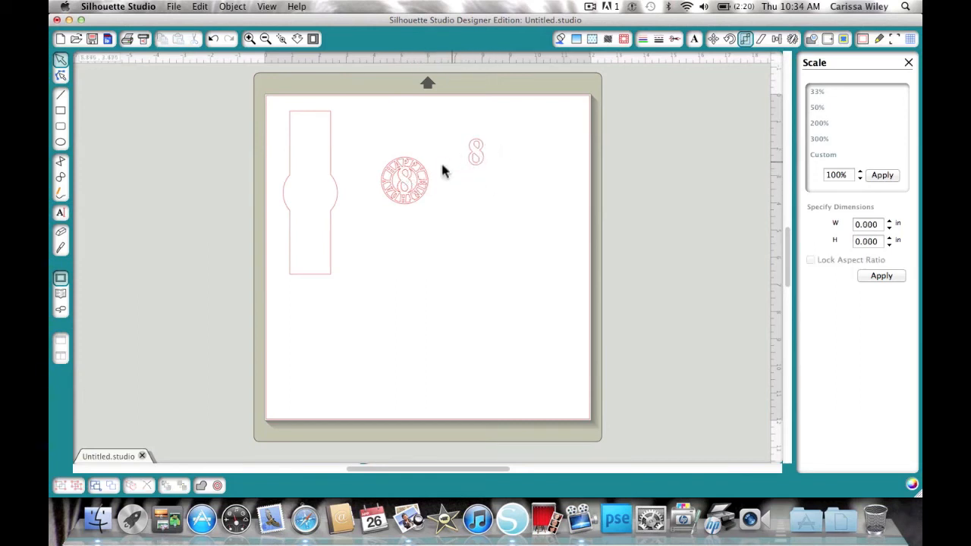
# - Zoom in on the circle tag and release its compound path
pyautogui.click(281, 39)
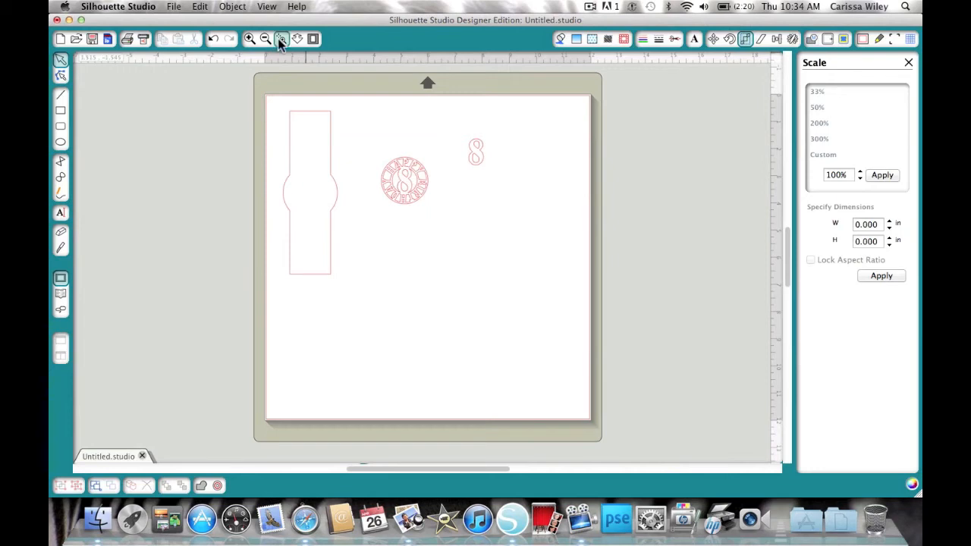
pyautogui.click(410, 183)
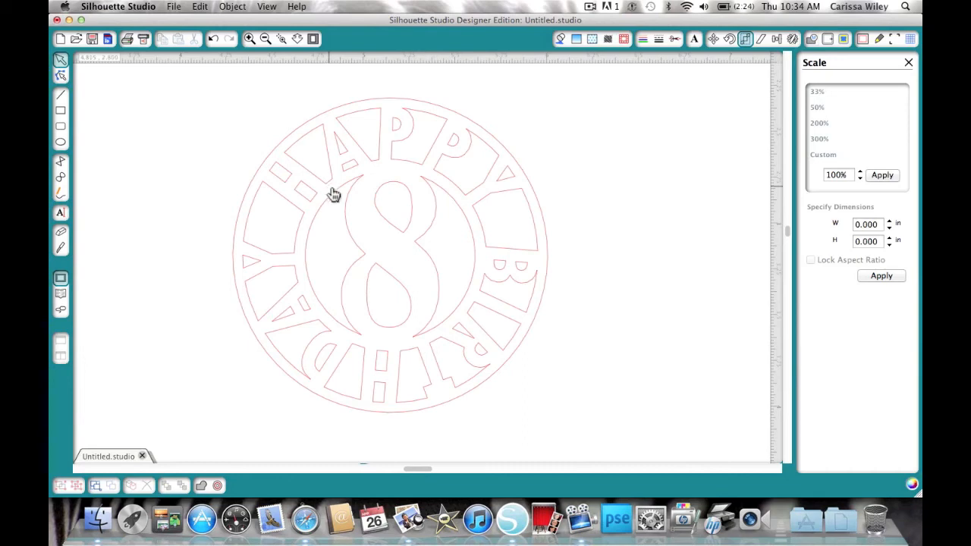
pyautogui.click(381, 226)
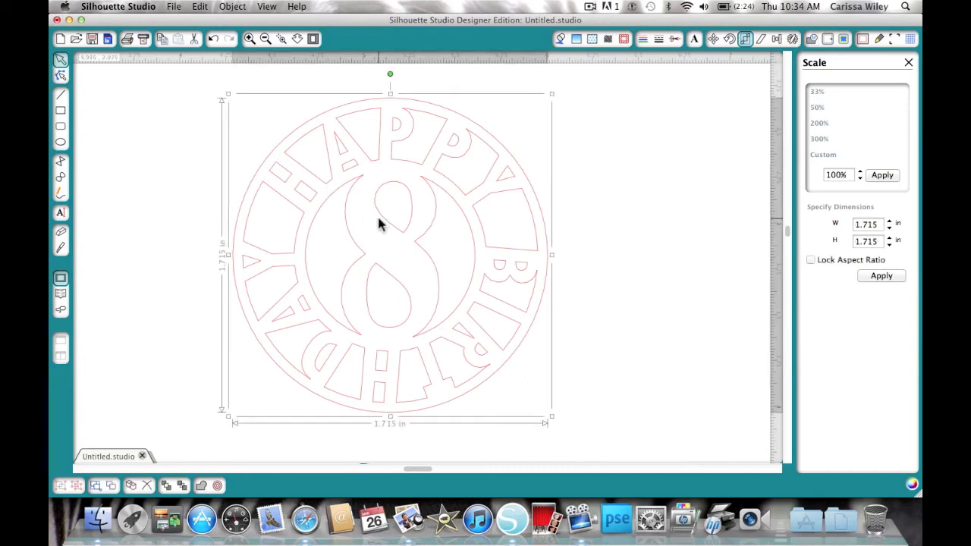
pyautogui.rightClick(377, 218)
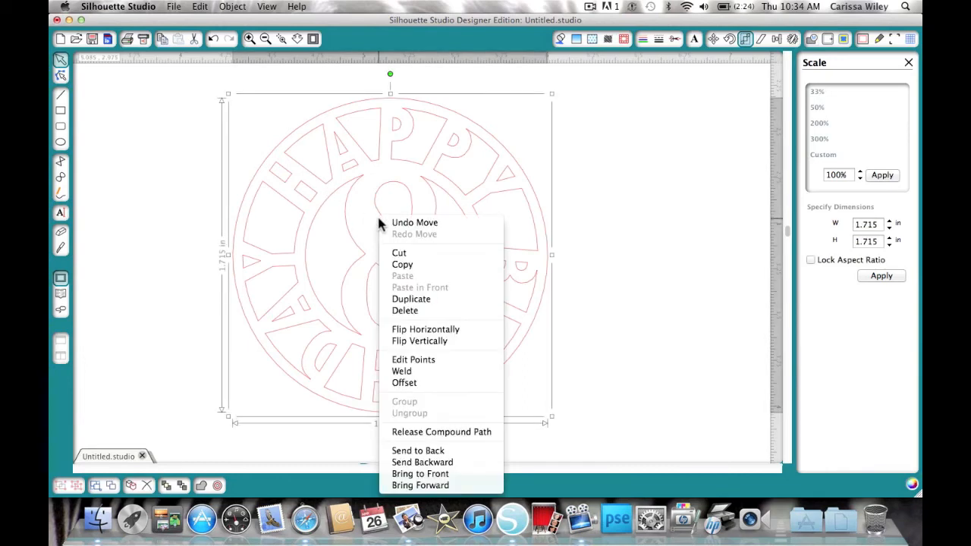
pyautogui.click(433, 429)
pyautogui.click(434, 428)
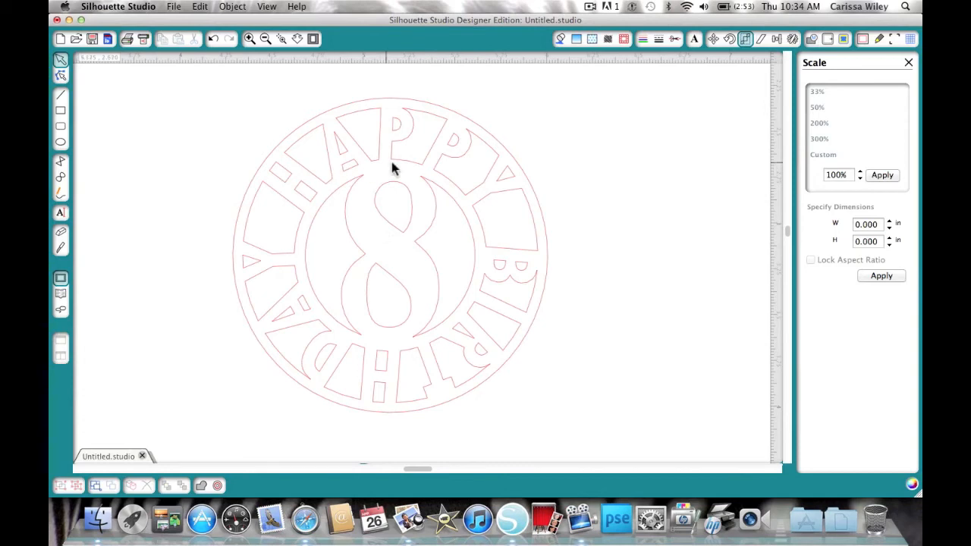
# - Delete the tag's outer circle ring
pyautogui.click(379, 105)
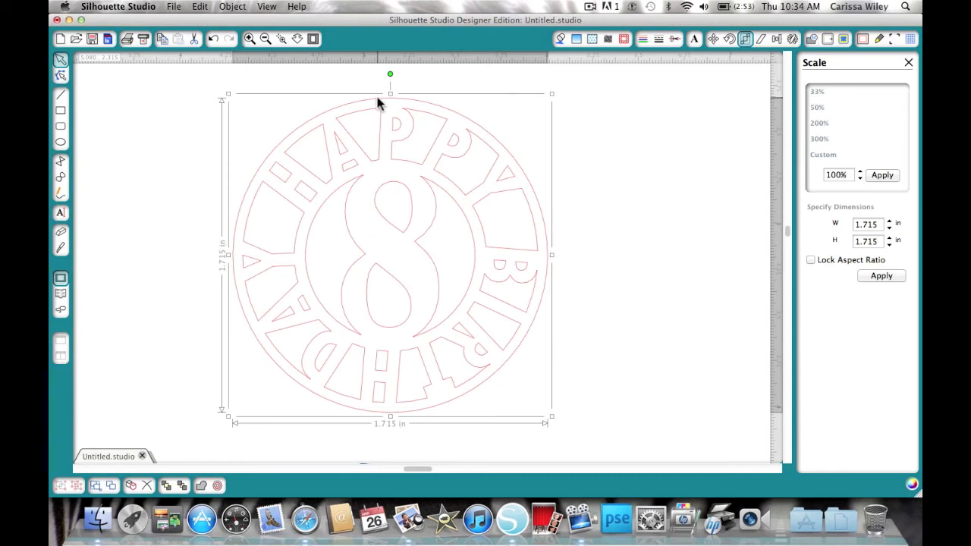
pyautogui.press('Delete')
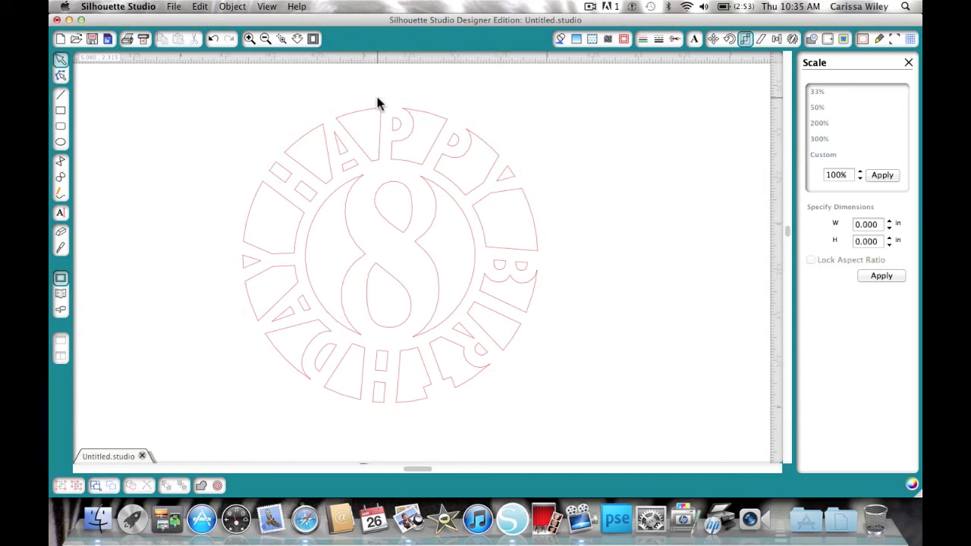
# - Select all remaining tag pieces and make them into one compound path
pyautogui.moveTo(612, 424); pyautogui.dragTo(190, 85)
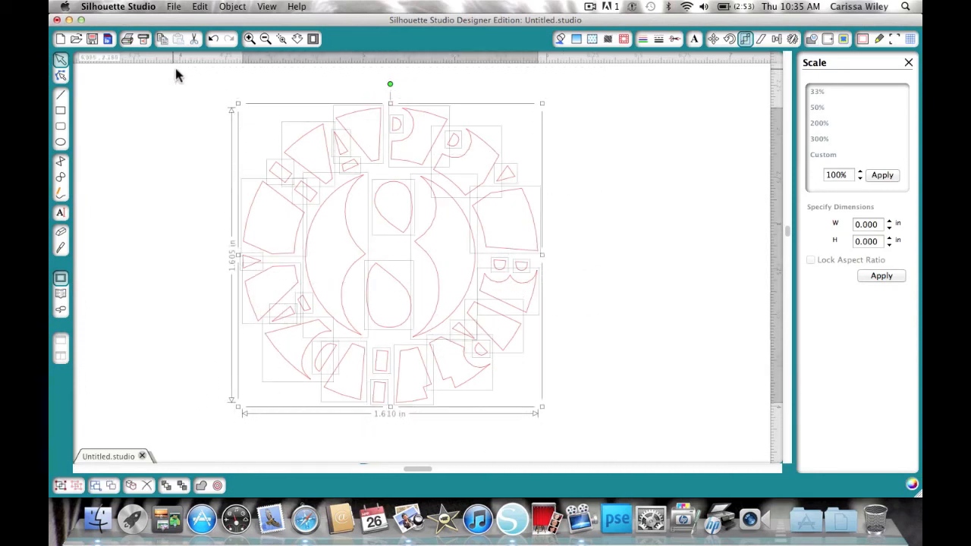
pyautogui.rightClick(364, 205)
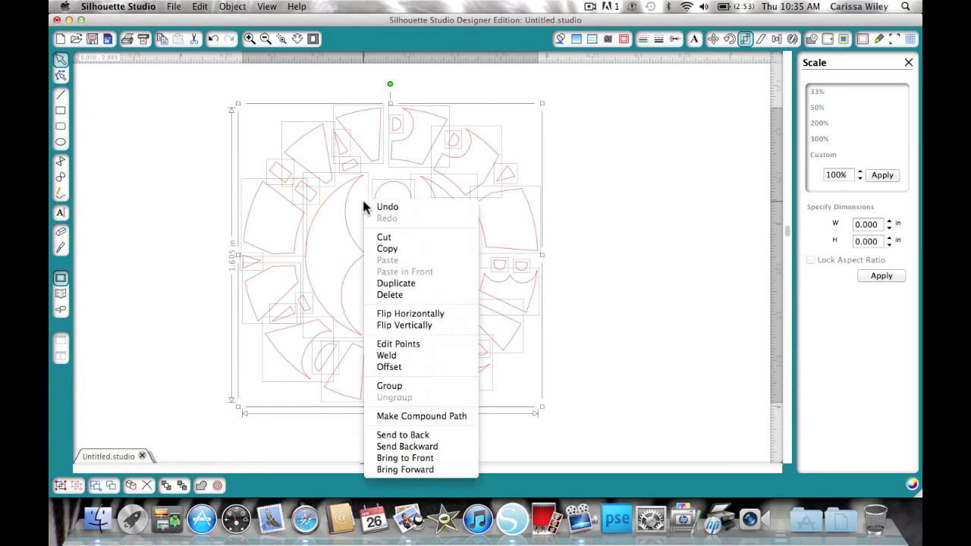
pyautogui.click(418, 417)
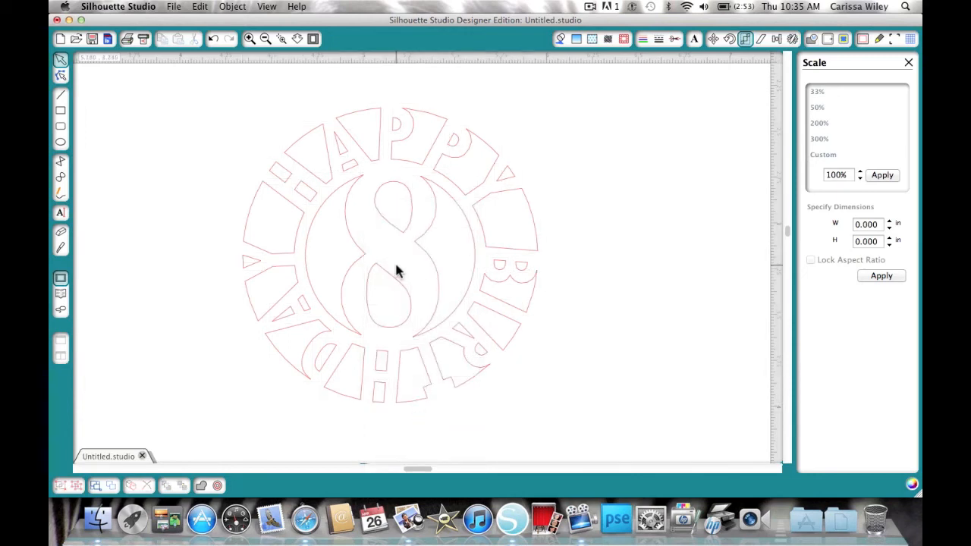
# - Place the circle tag centered over the circle of the welded stick
pyautogui.moveTo(379, 271); pyautogui.dragTo(415, 231)
pyautogui.click(395, 191)
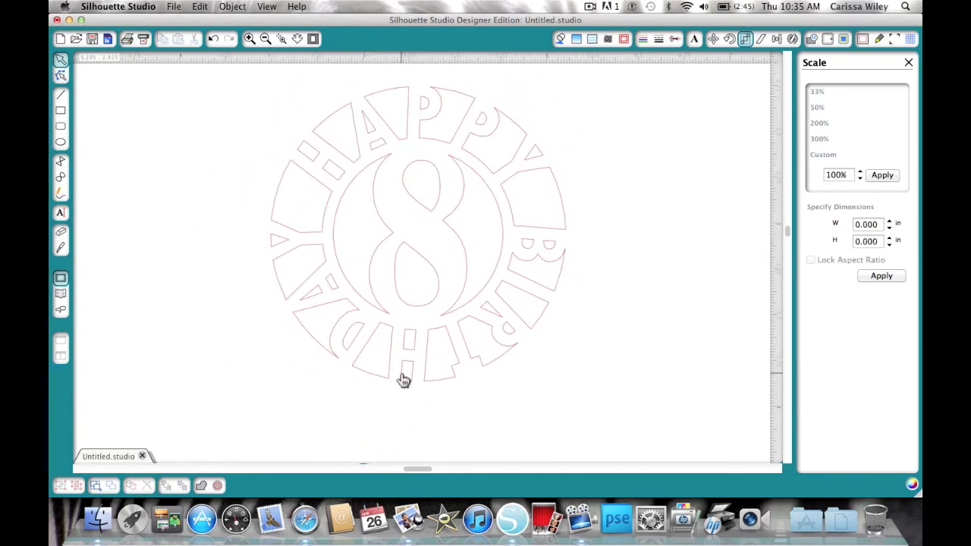
pyautogui.click(265, 38)
pyautogui.click(265, 39)
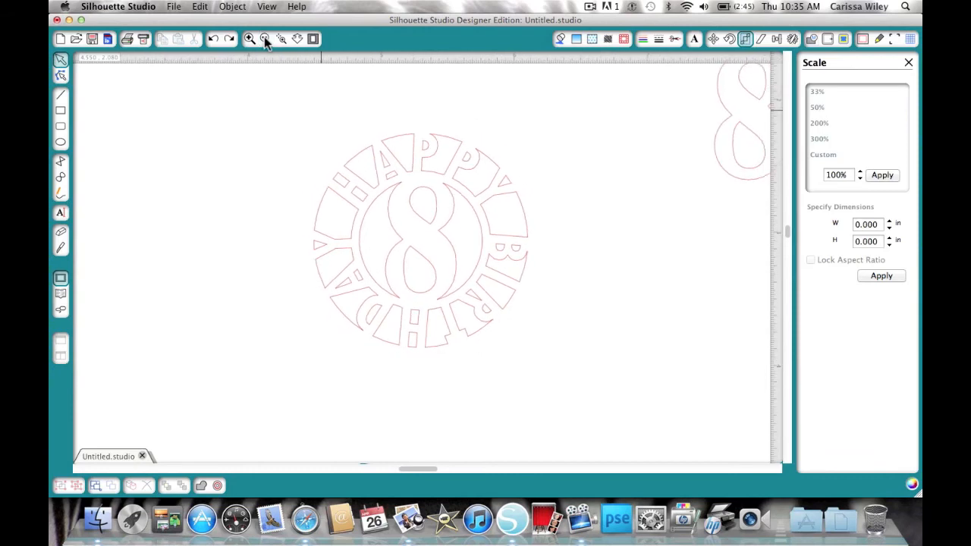
pyautogui.click(265, 39)
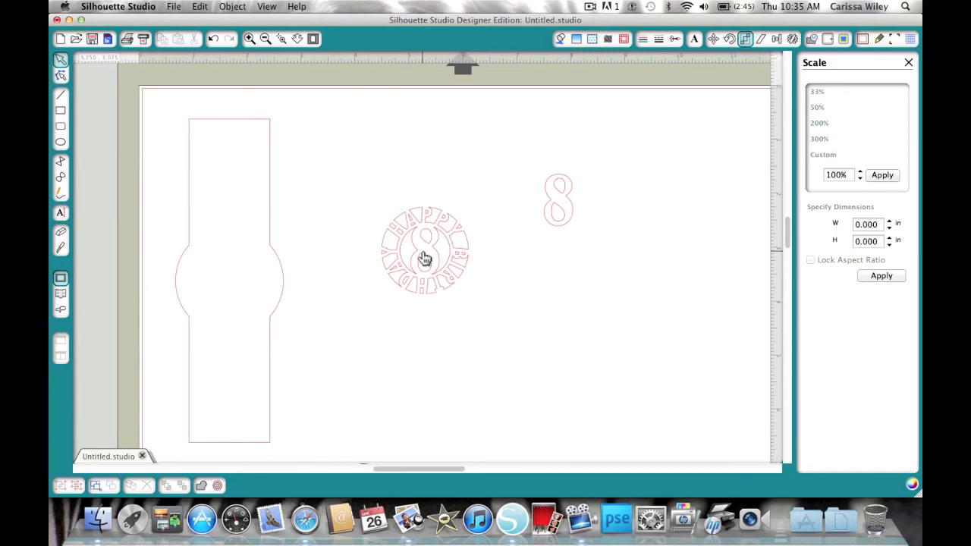
pyautogui.moveTo(423, 254); pyautogui.dragTo(225, 283)
pyautogui.click(225, 283)
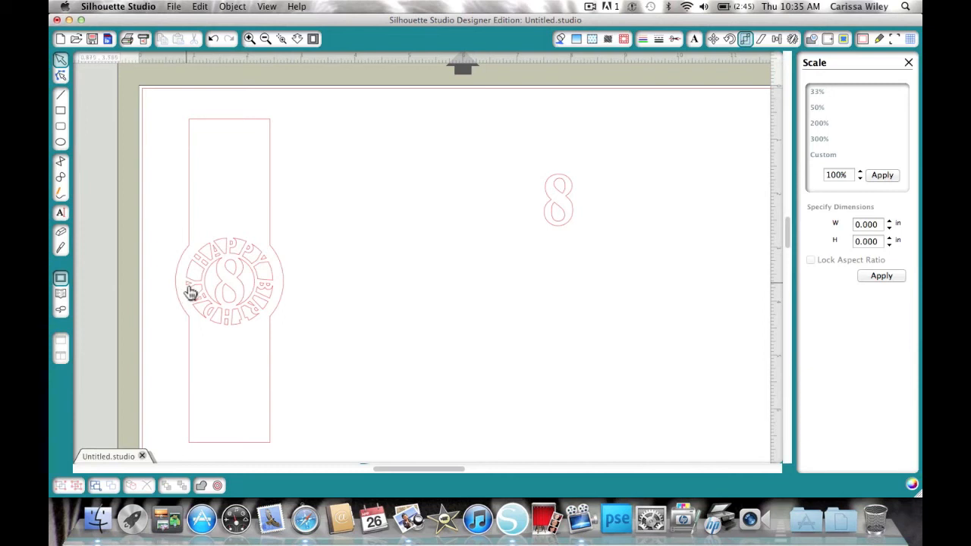
pyautogui.click(239, 260)
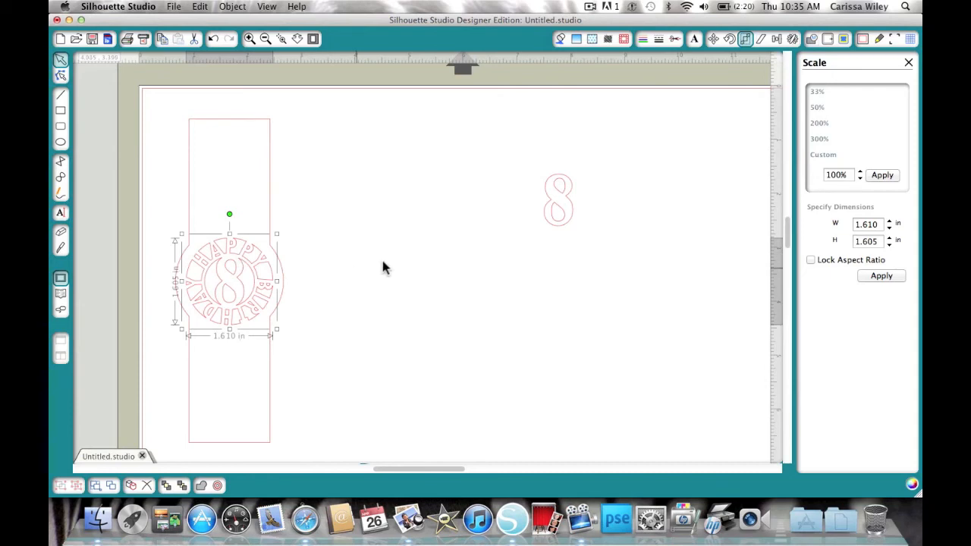
pyautogui.keyDown('super'); pyautogui.click(554, 205); pyautogui.keyUp('super')
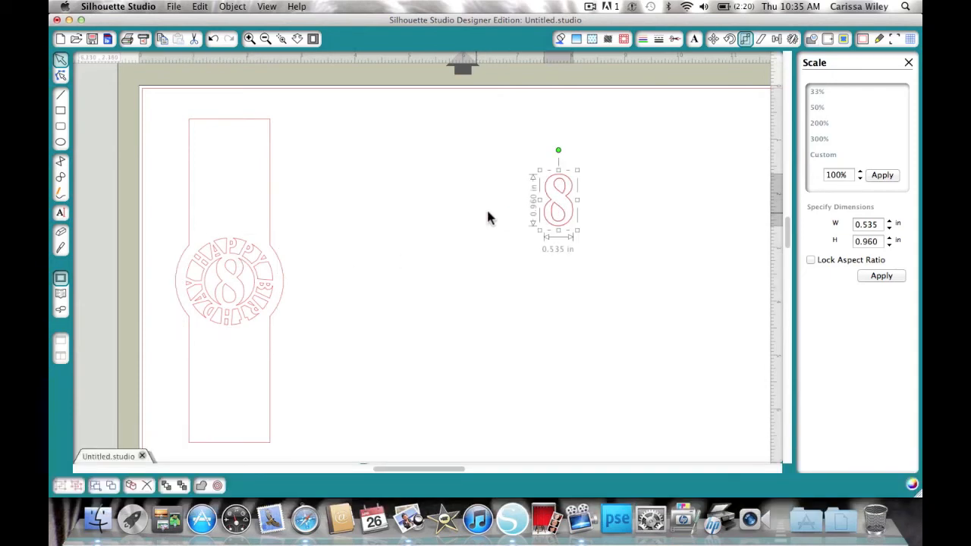
pyautogui.click(487, 211)
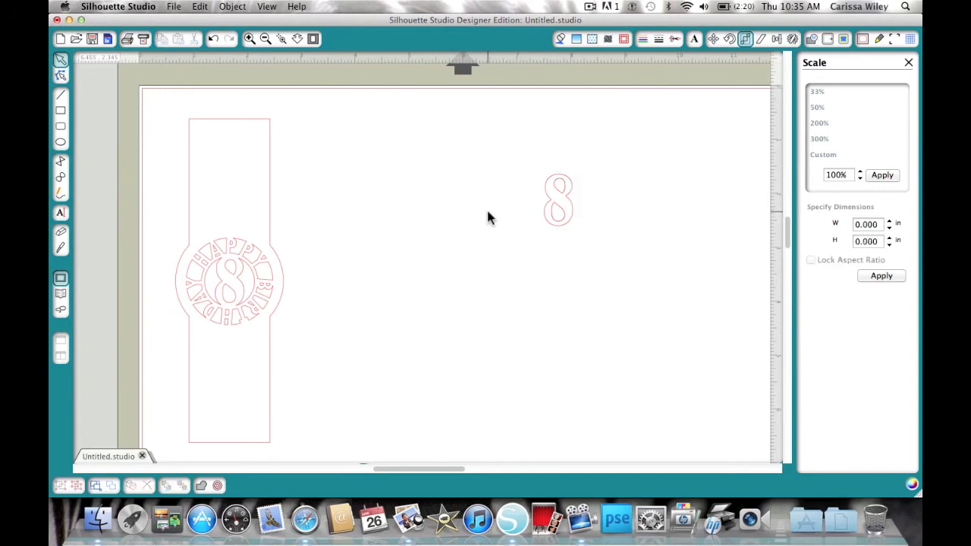
# - Select the circle tag together with the loose 8 and enlarge them slightly together
pyautogui.click(225, 282)
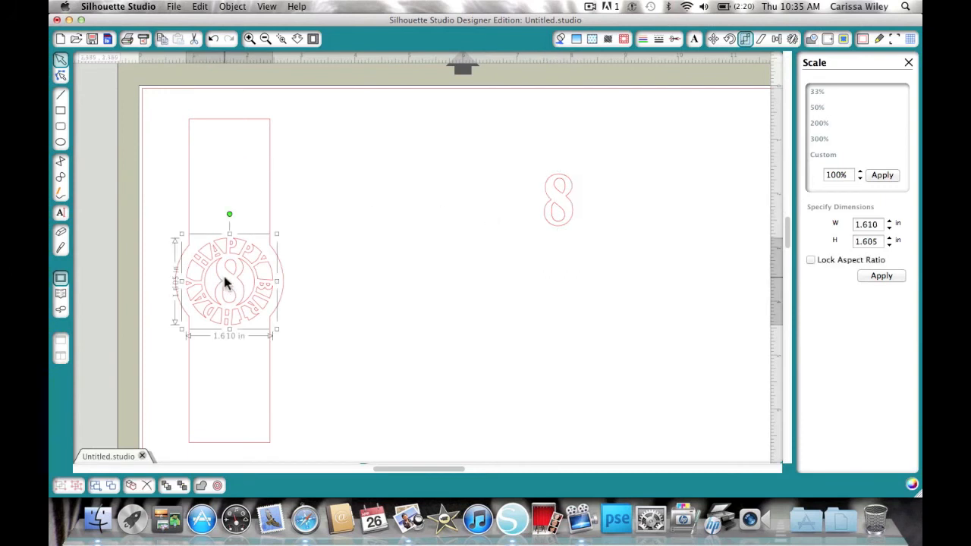
pyautogui.keyDown('shift'); pyautogui.click(555, 216); pyautogui.keyUp('shift')
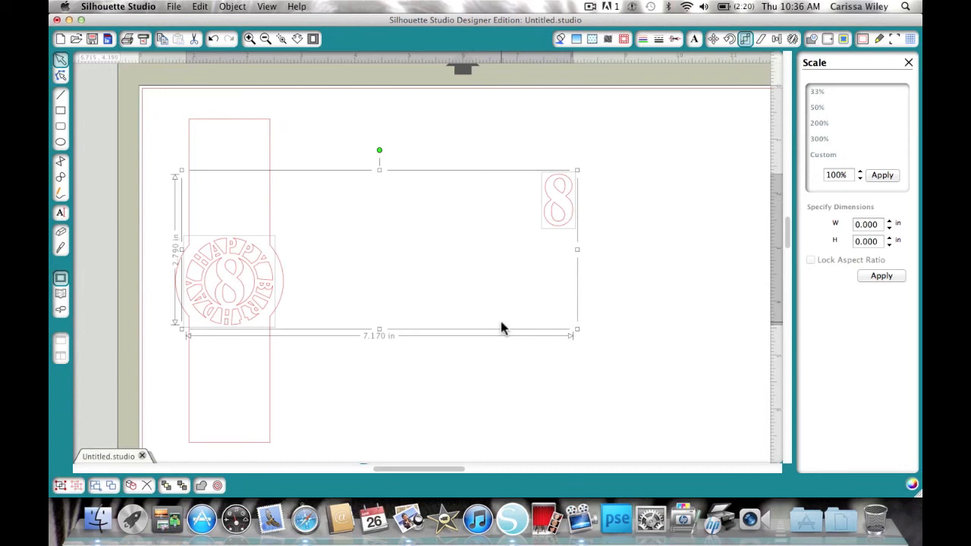
pyautogui.moveTo(577, 330); pyautogui.dragTo(592, 343)
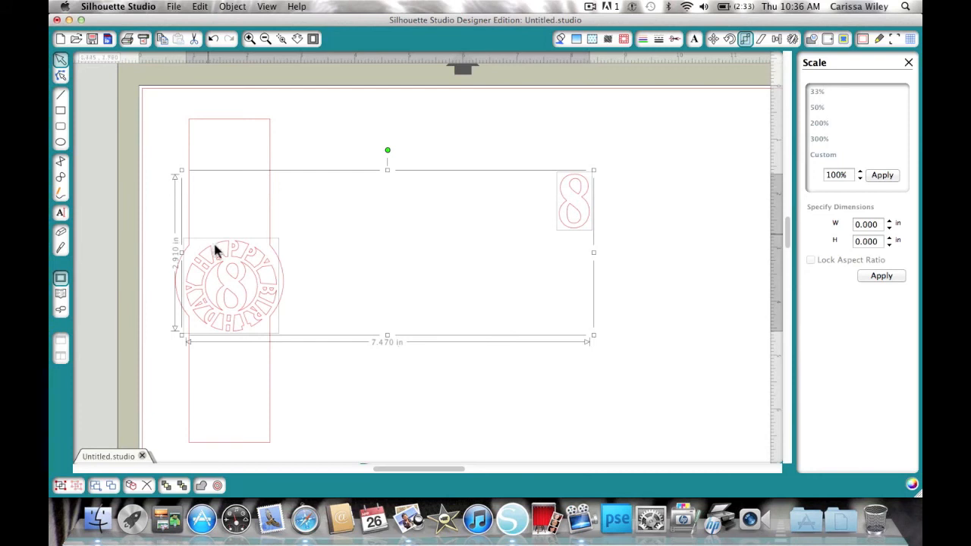
pyautogui.moveTo(226, 281); pyautogui.dragTo(221, 275)
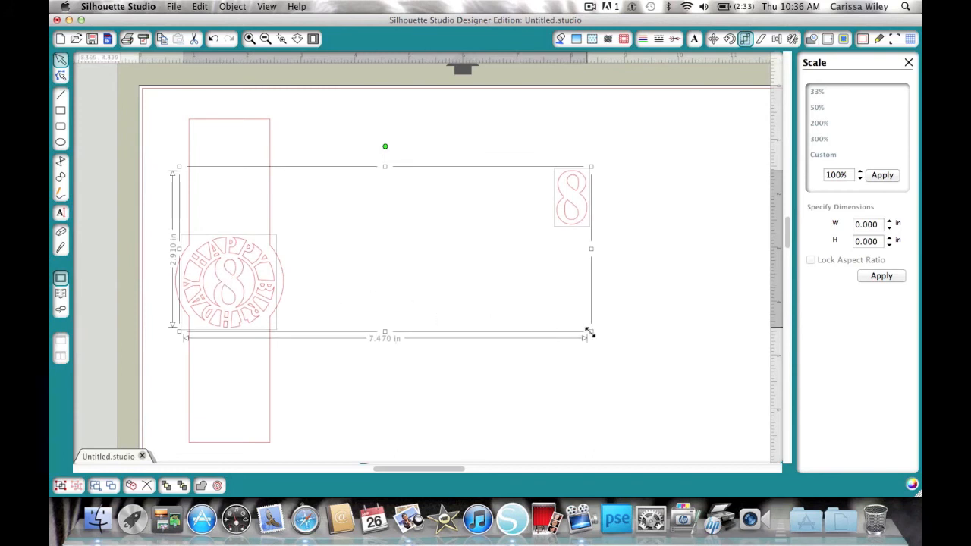
pyautogui.moveTo(589, 333); pyautogui.dragTo(595, 334)
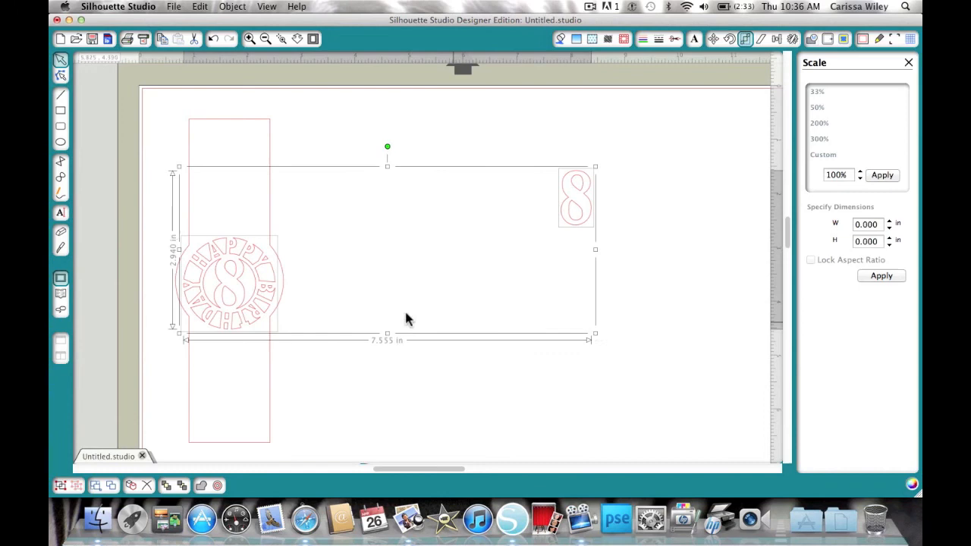
pyautogui.click(377, 267)
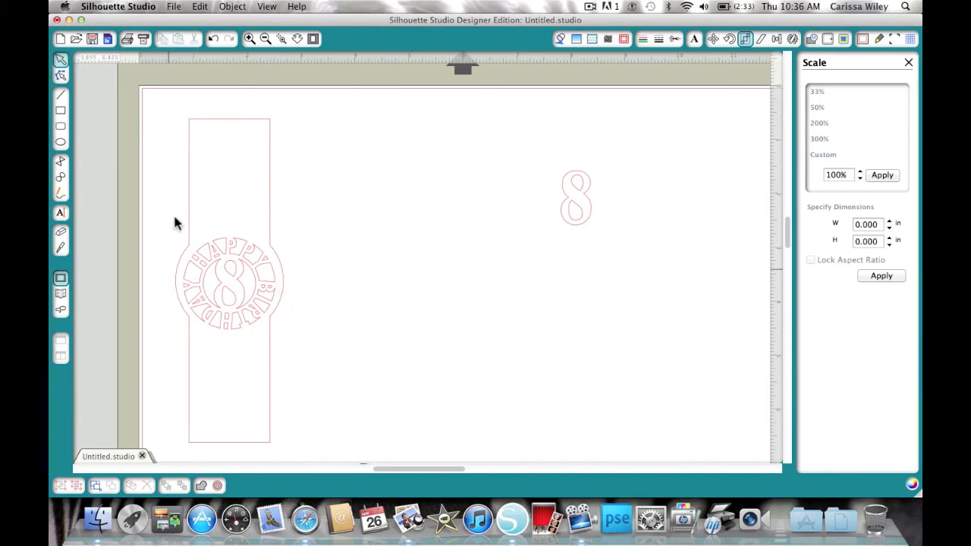
# - Center the tag on the stick with the Align Center command, and move the loose 8 out of the way
pyautogui.moveTo(145, 96); pyautogui.dragTo(357, 461)
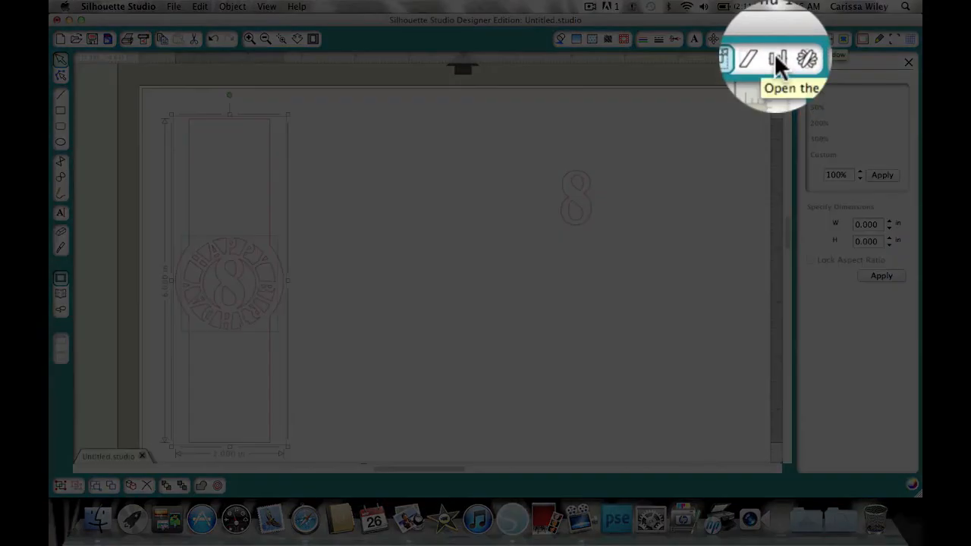
pyautogui.click(776, 40)
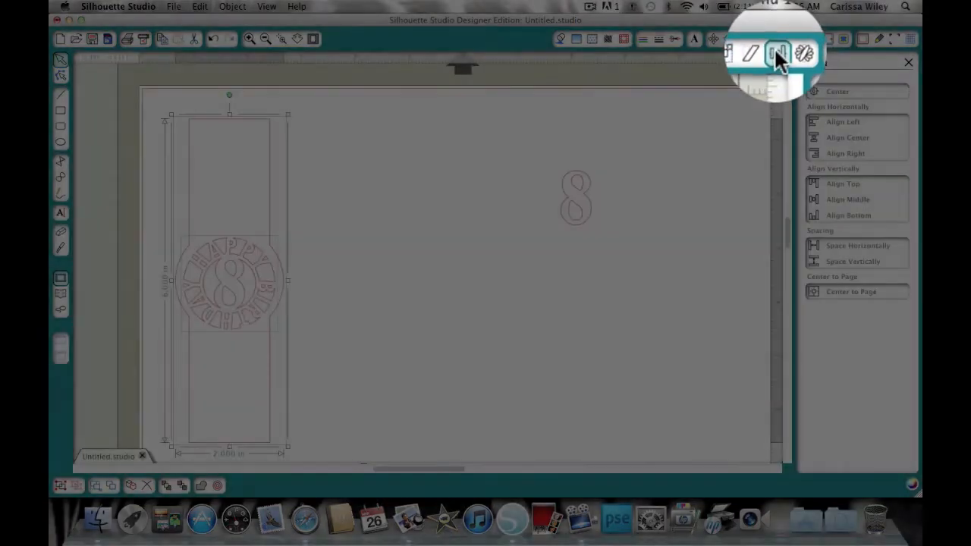
pyautogui.click(840, 91)
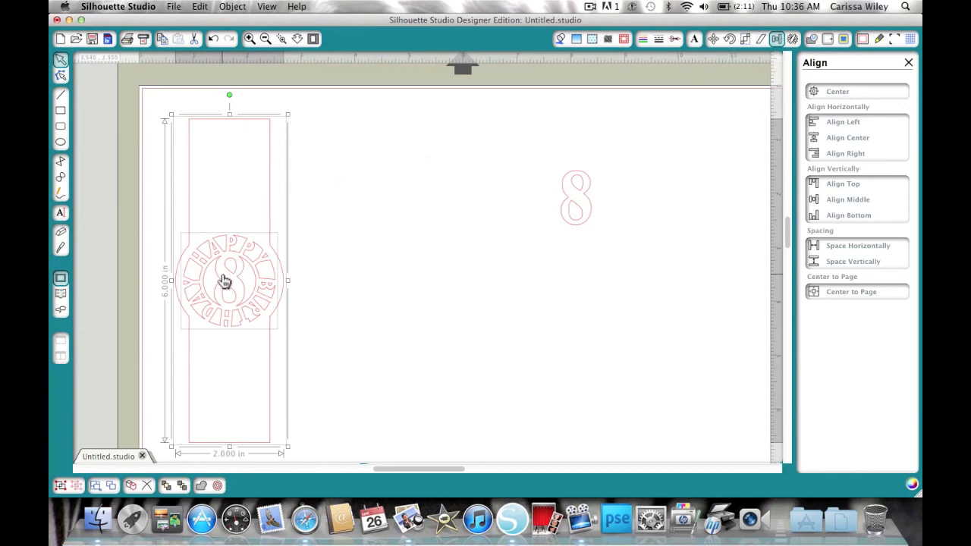
pyautogui.click(336, 275)
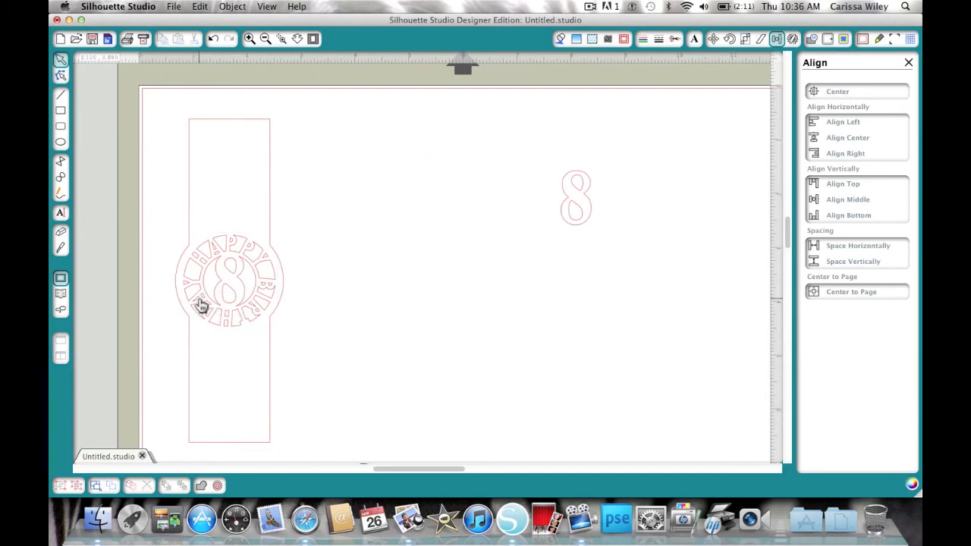
pyautogui.moveTo(572, 203); pyautogui.dragTo(625, 182)
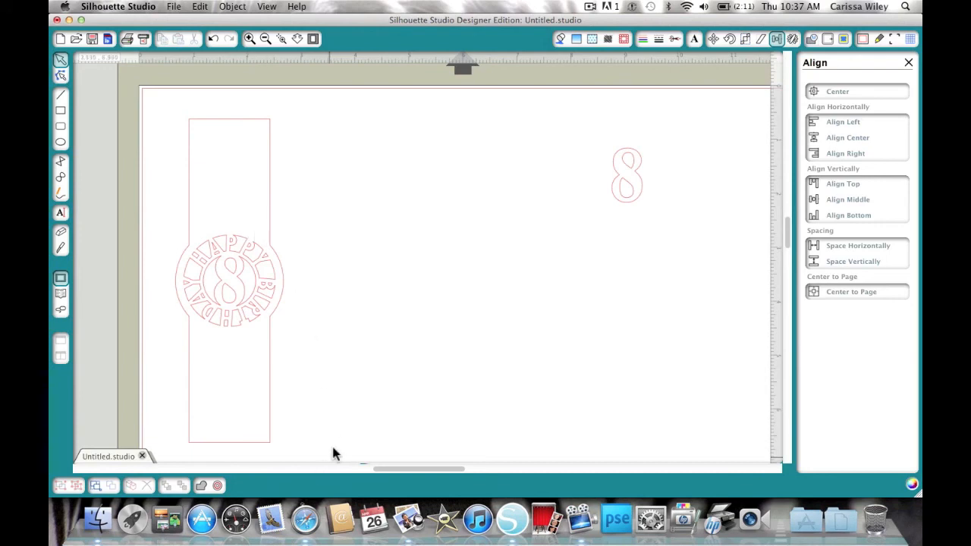
# - Select the whole topper and duplicate it to the right, nudging the copy further apart
pyautogui.moveTo(343, 439); pyautogui.dragTo(150, 353)
pyautogui.moveTo(150, 88); pyautogui.dragTo(250, 391)
pyautogui.scroll(-2, 334, 210)
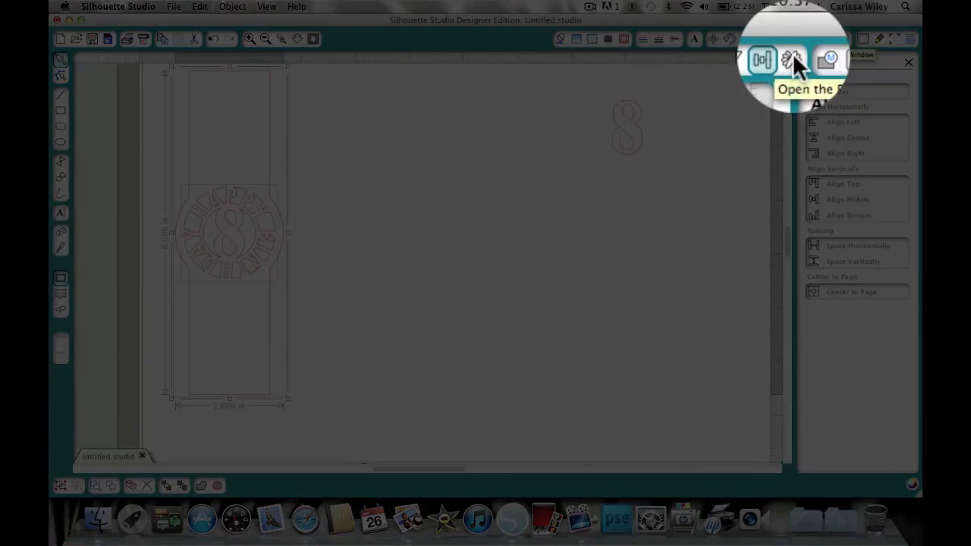
pyautogui.click(792, 39)
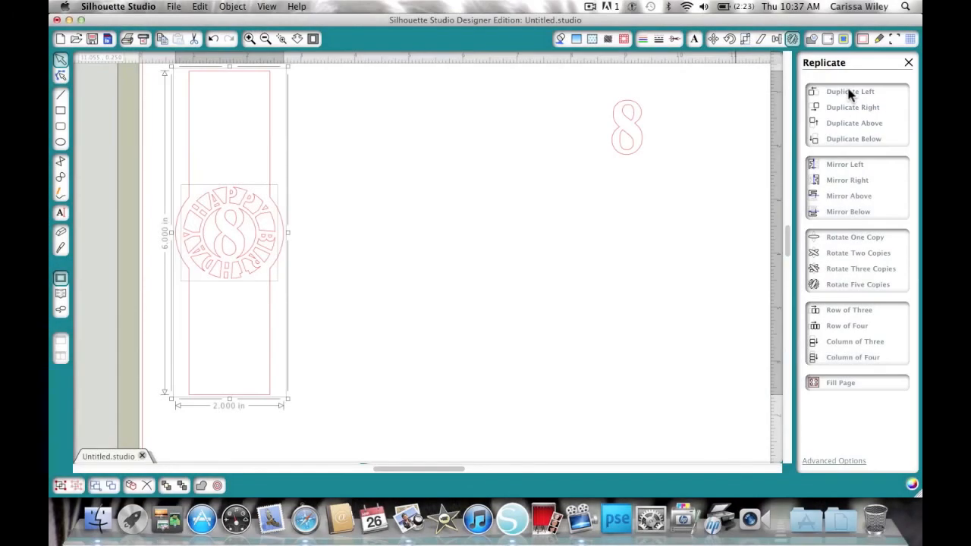
pyautogui.click(851, 112)
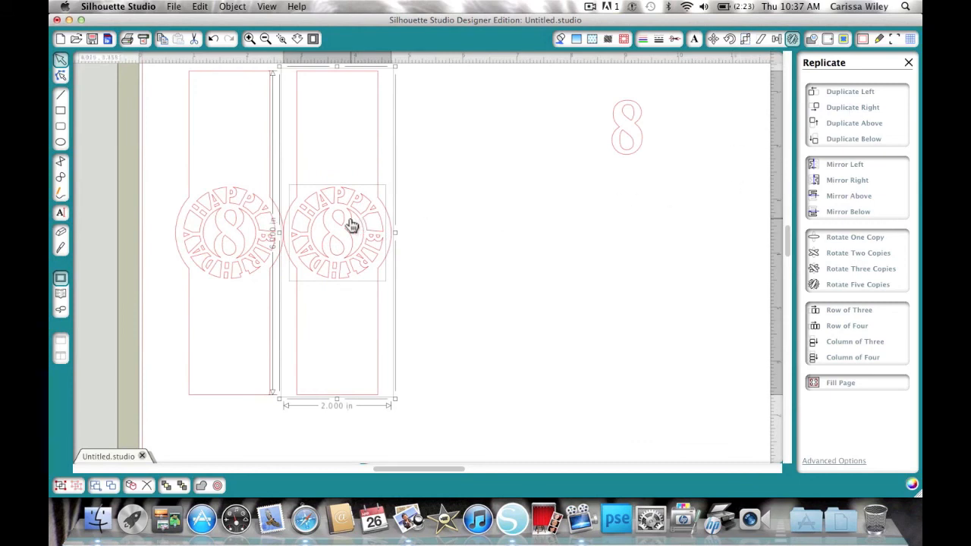
pyautogui.moveTo(343, 219); pyautogui.dragTo(365, 218)
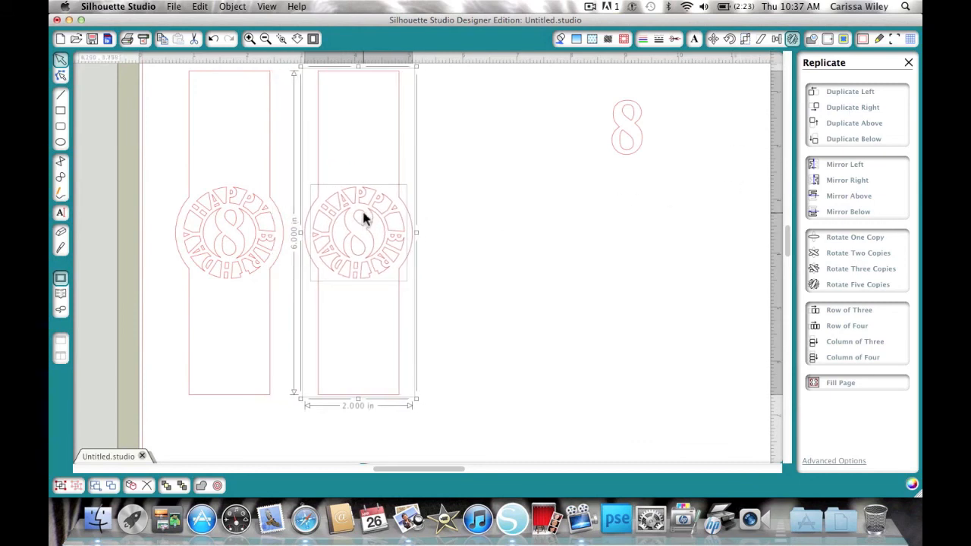
# - Duplicate the copied topper to the right again and nudge the new copy apart
pyautogui.click(855, 110)
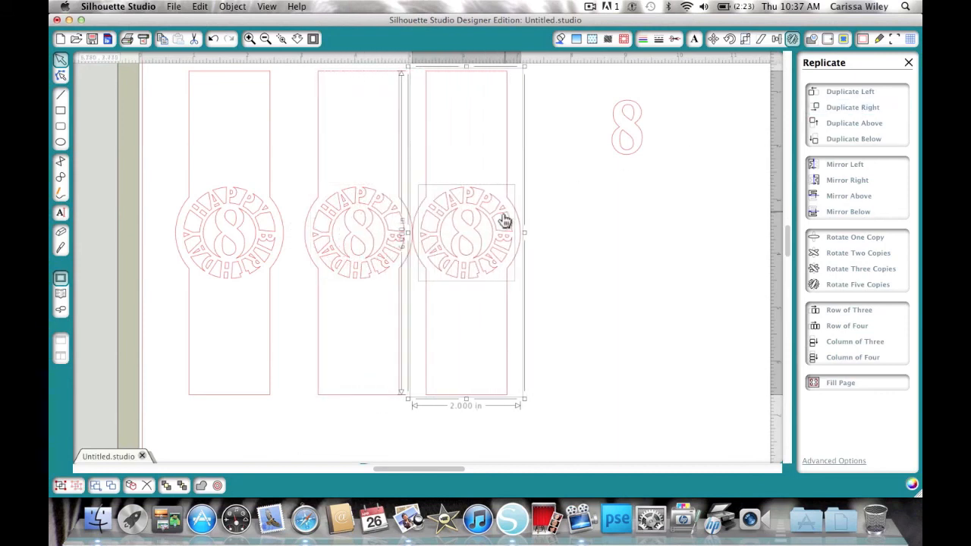
pyautogui.moveTo(466, 232); pyautogui.dragTo(482, 234)
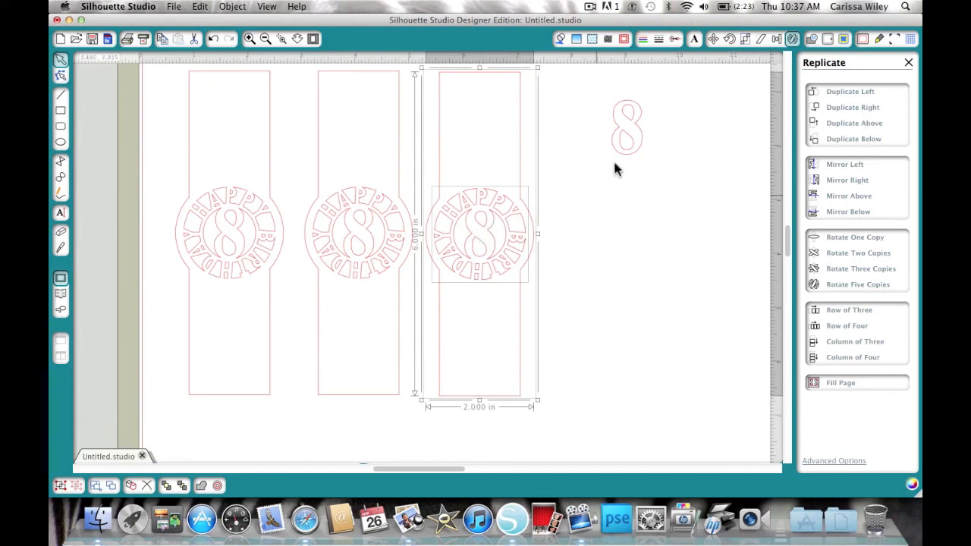
# - Select the loose 8
pyautogui.click(630, 133)
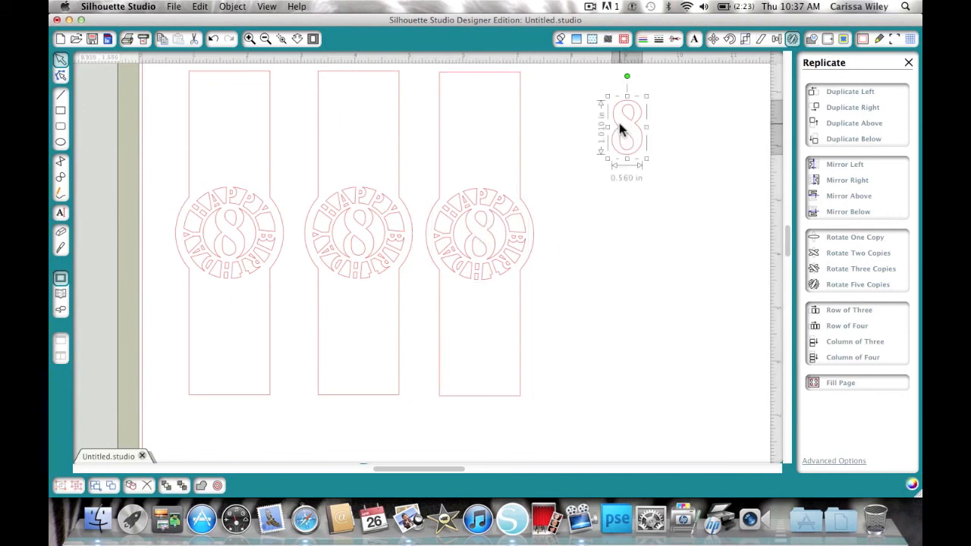